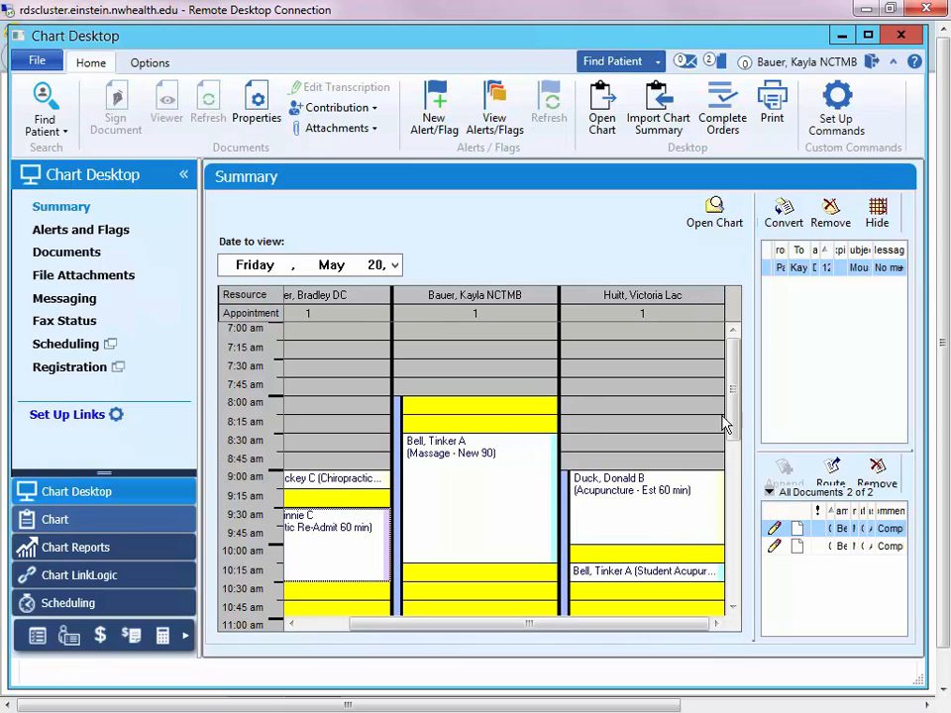
# Step: Open the chart of the patient with the 9:00 am chiropractic appointment and edit the Chiro Daily Note document
pyautogui.moveTo(738, 383); pyautogui.dragTo(738, 337)
pyautogui.moveTo(541, 622); pyautogui.dragTo(355, 618)
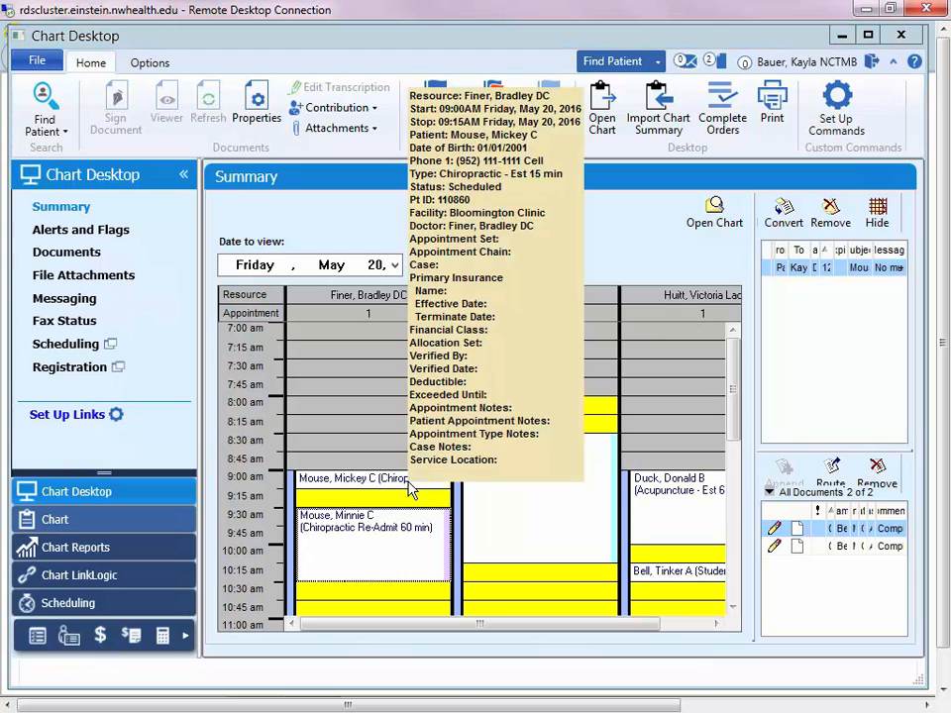
pyautogui.rightClick(396, 485)
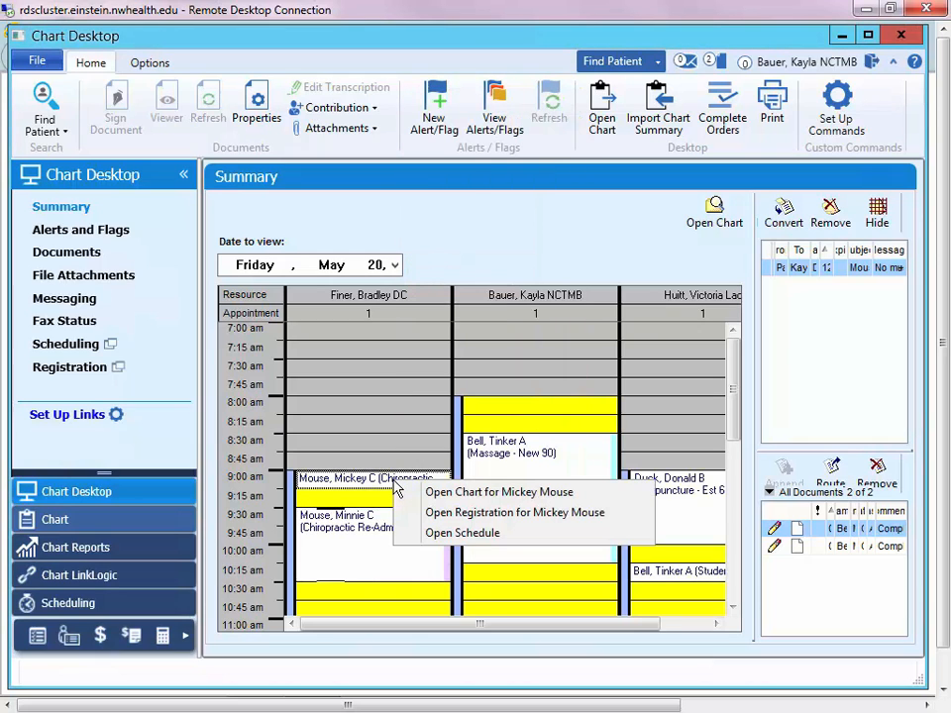
pyautogui.click(439, 493)
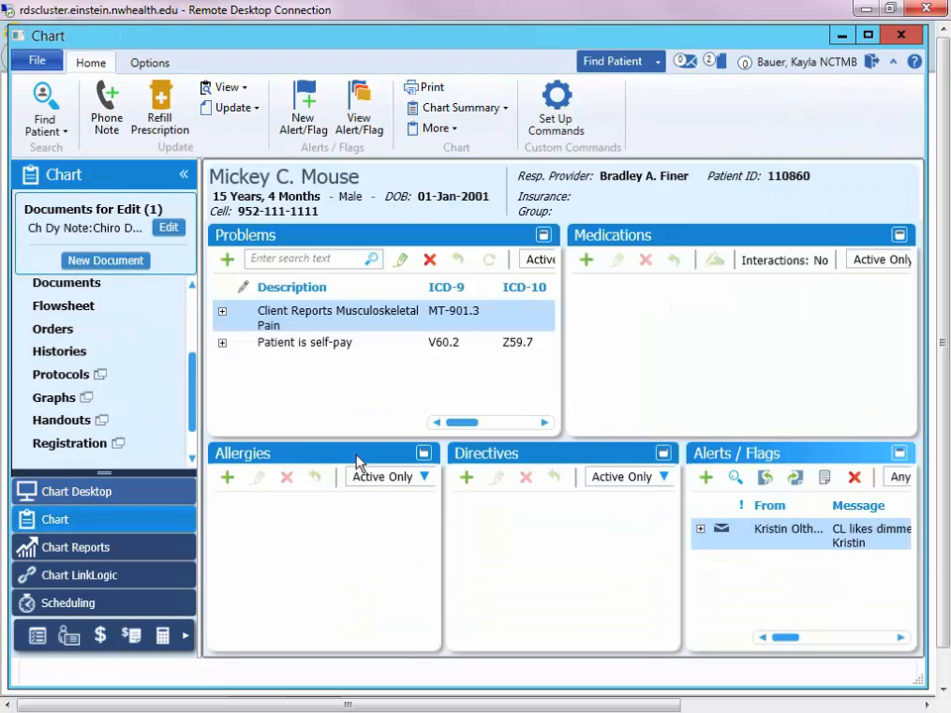
pyautogui.click(167, 231)
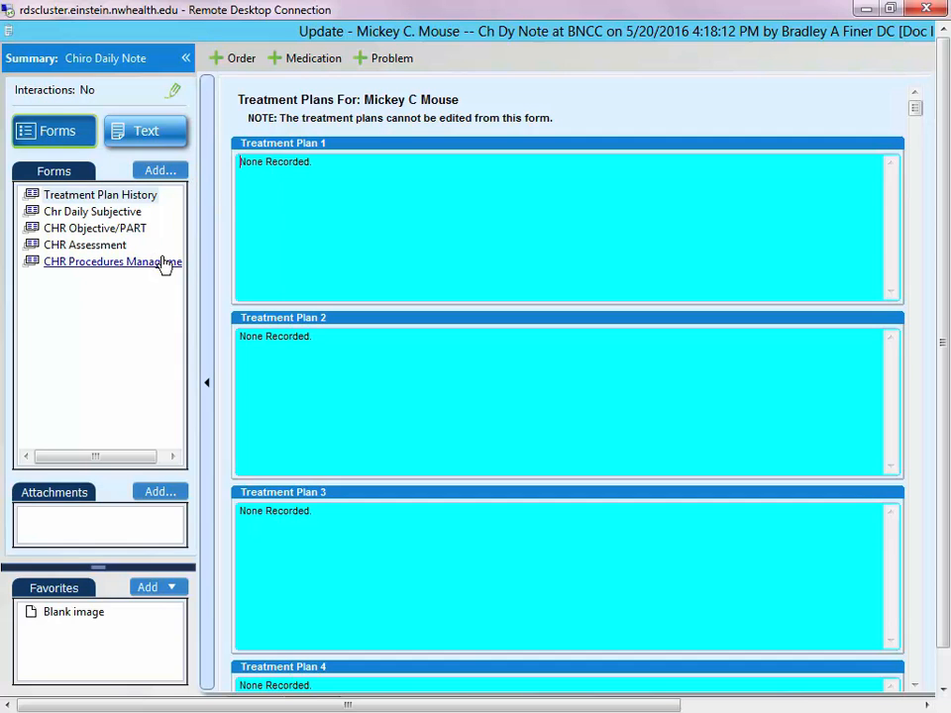
# Step: Review the Spinal, Extra-spinal Areas, Modalities and Active Care sections of the CHR Procedures Management form
pyautogui.click(165, 263)
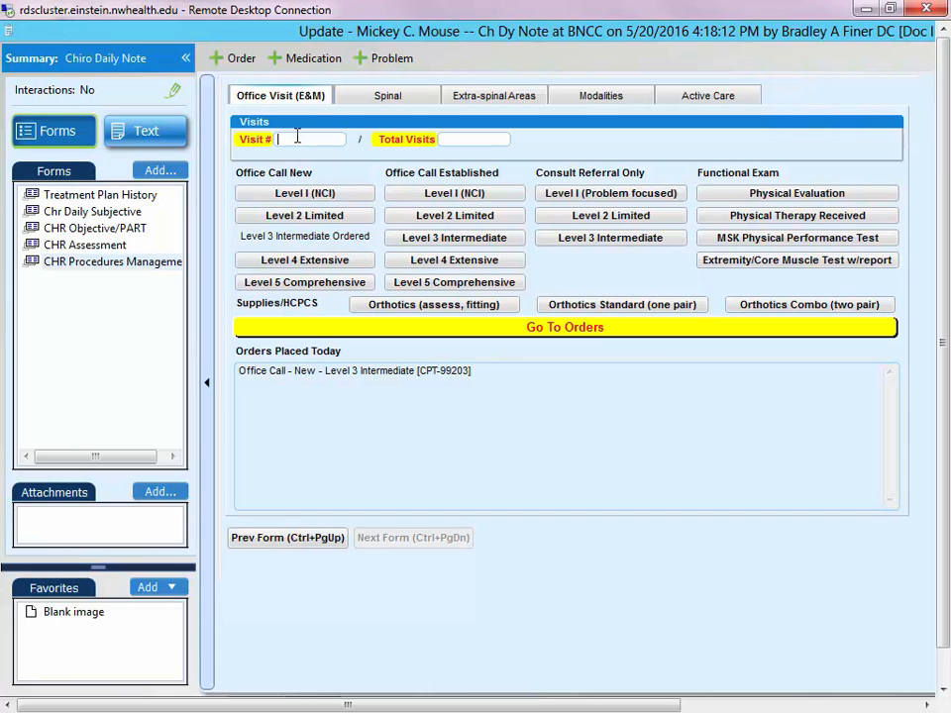
pyautogui.click(373, 105)
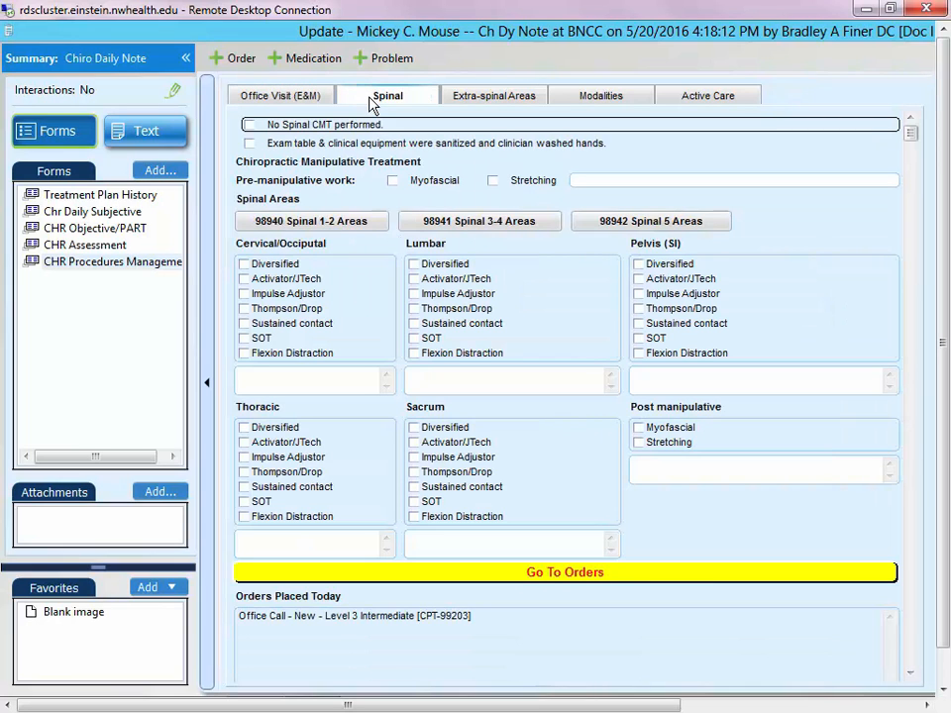
pyautogui.click(489, 104)
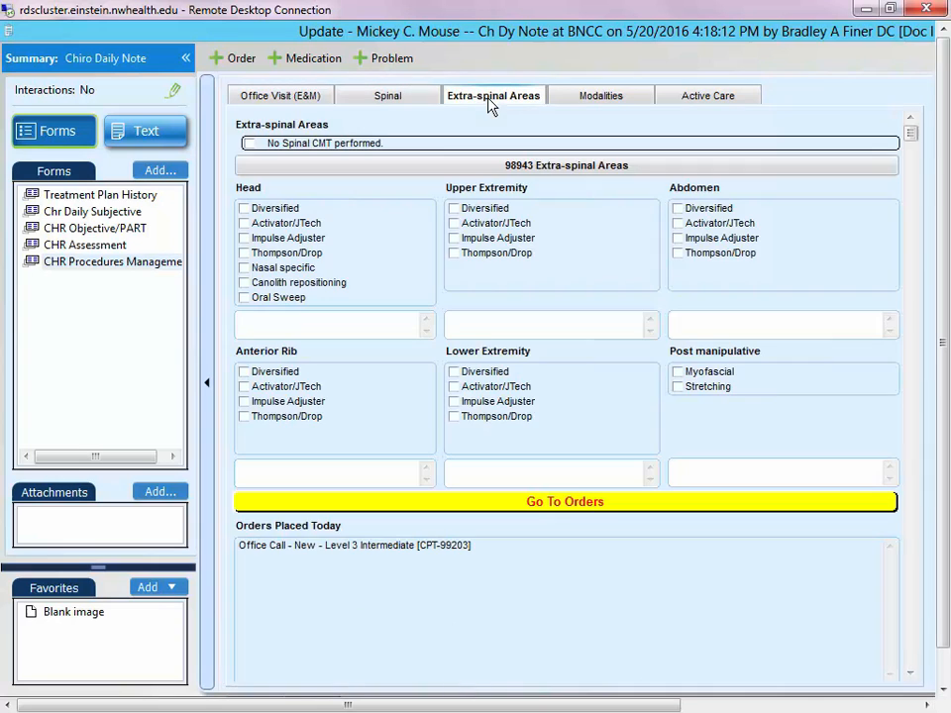
pyautogui.click(578, 99)
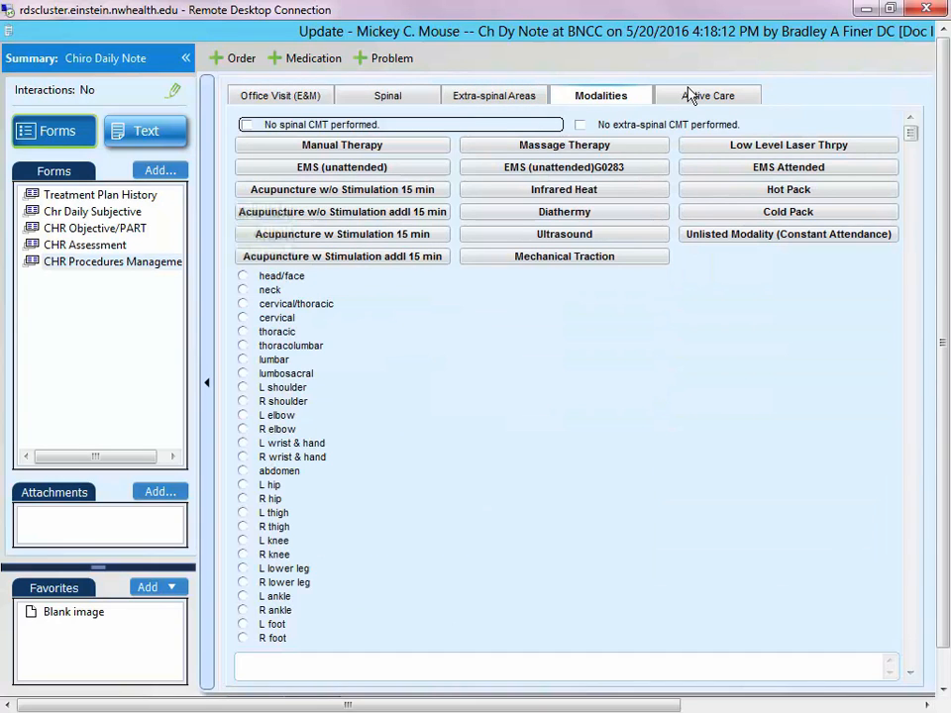
pyautogui.click(695, 103)
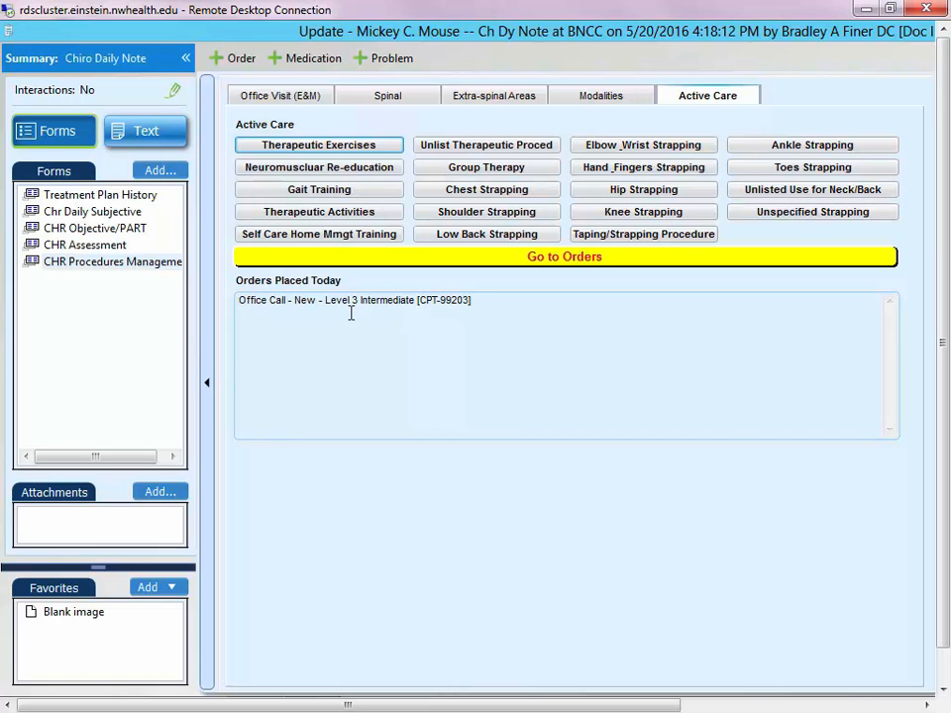
# Step: Go to the note's orders and switch the custom order list to CHR Office Visits
pyautogui.click(452, 260)
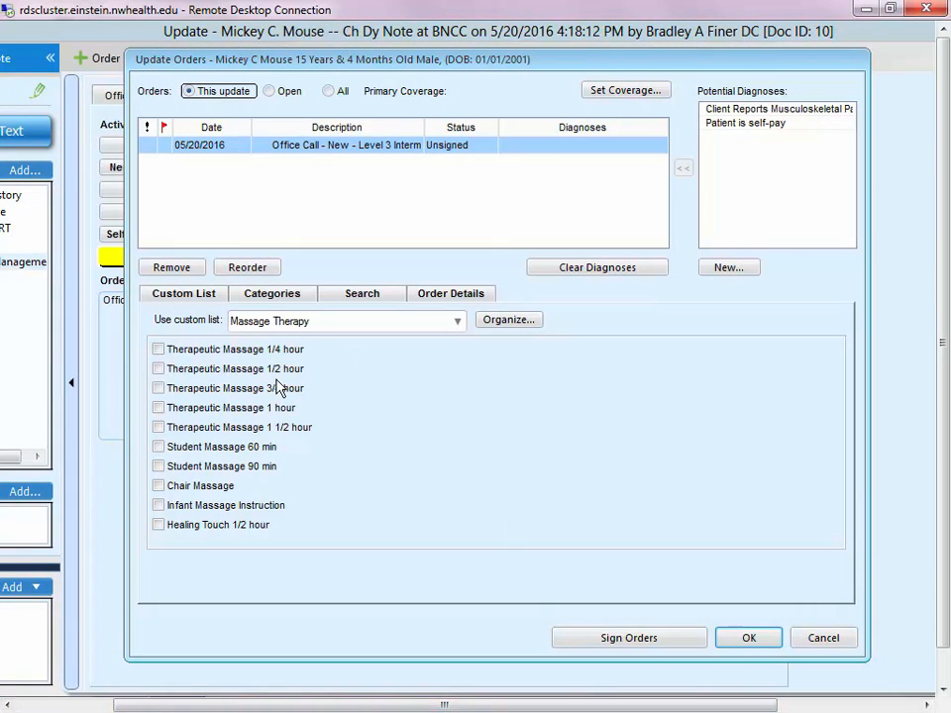
pyautogui.click(460, 328)
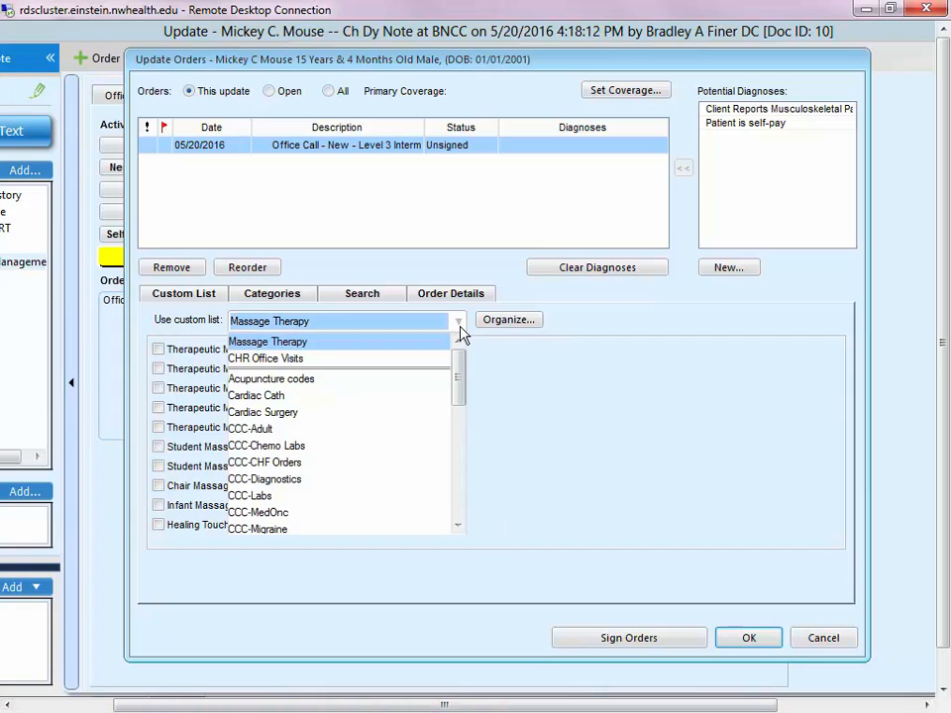
pyautogui.click(286, 359)
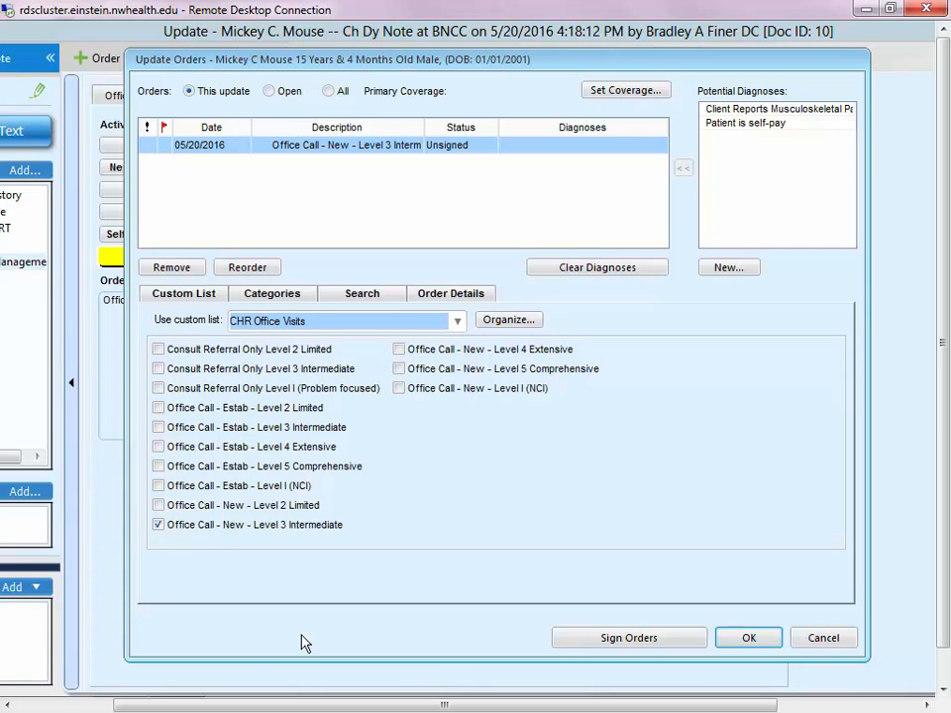
pyautogui.moveTo(258, 705); pyautogui.dragTo(231, 707)
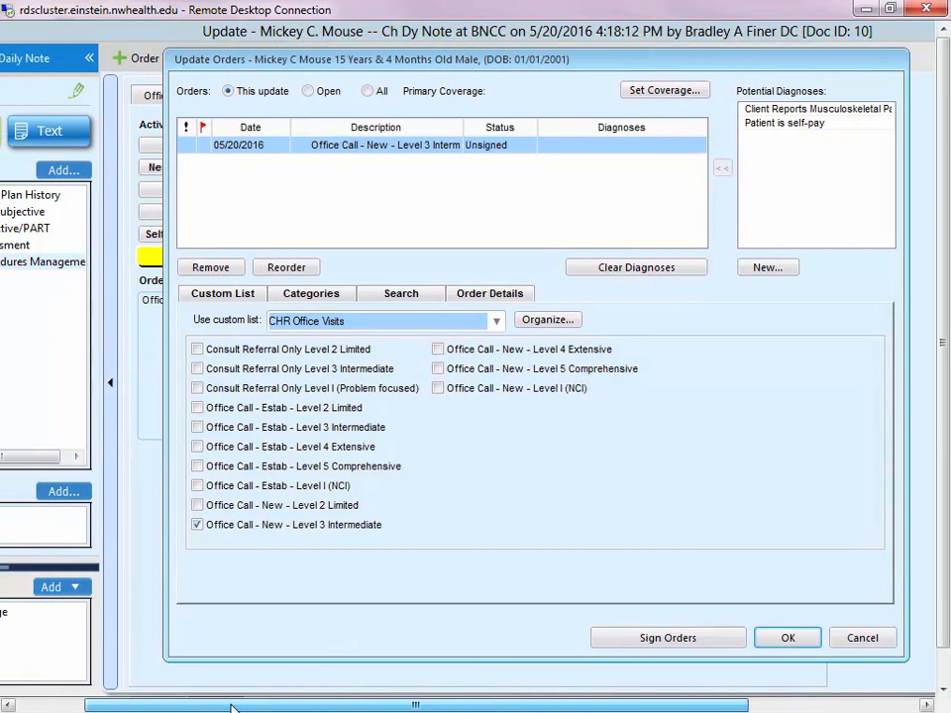
# Step: Assign the diagnoses Patient is self-pay and Client Reports Musculoskeletal Pain to the new Level 3 Intermediate office call order
pyautogui.click(804, 122)
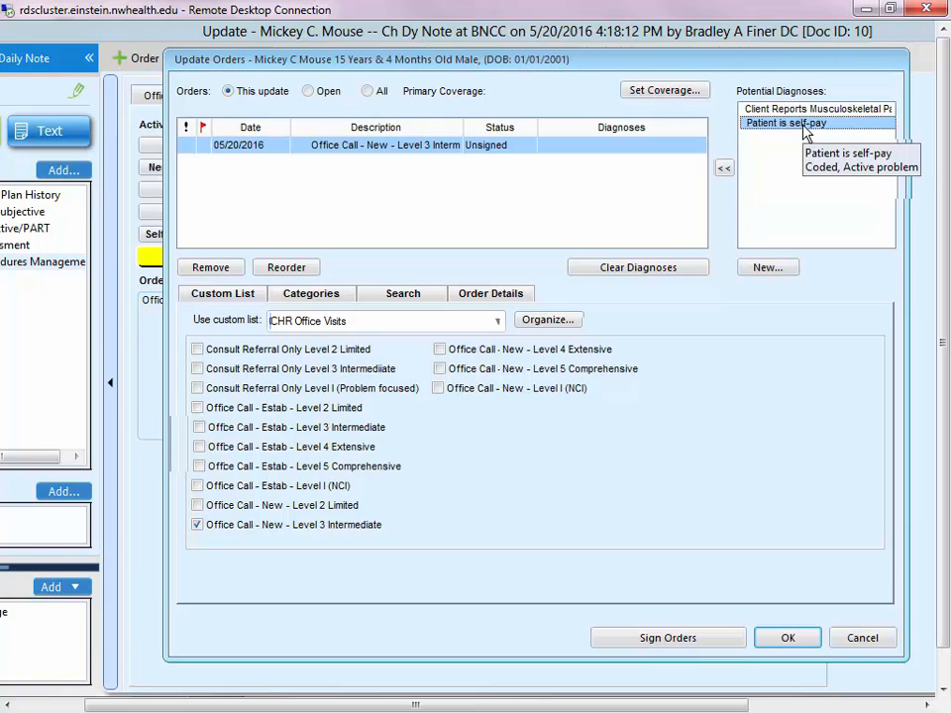
pyautogui.click(728, 171)
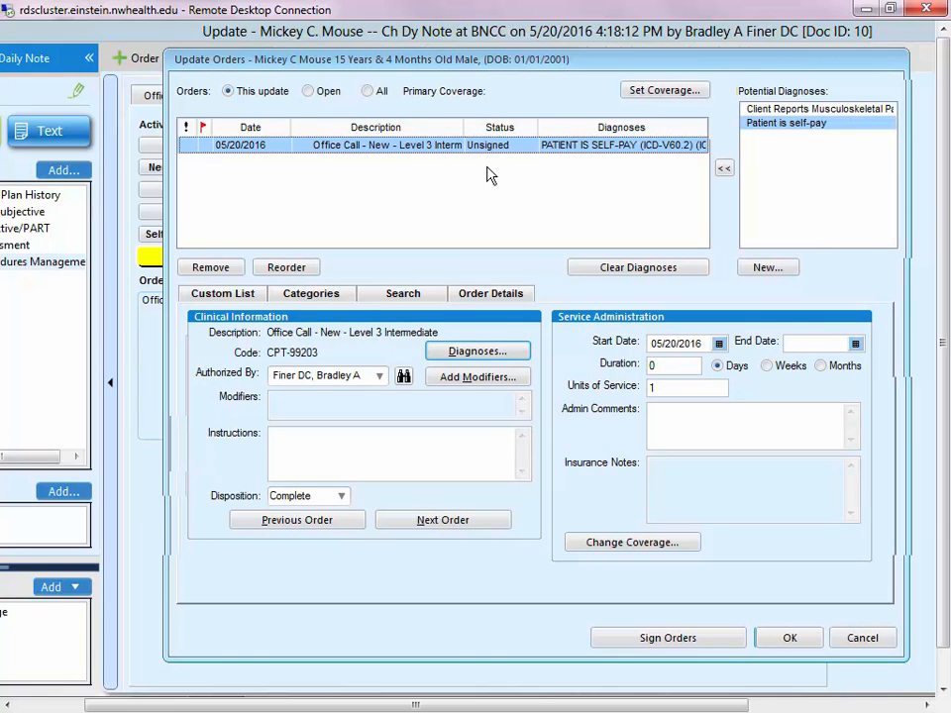
pyautogui.click(792, 110)
pyautogui.moveTo(793, 110); pyautogui.dragTo(605, 153)
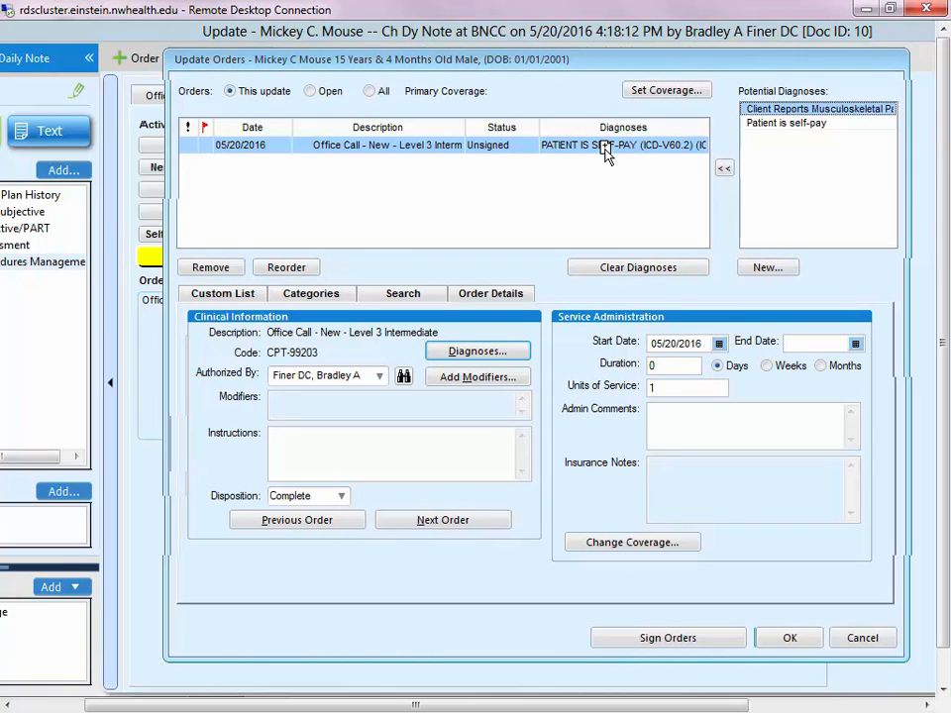
pyautogui.moveTo(605, 153); pyautogui.dragTo(607, 157)
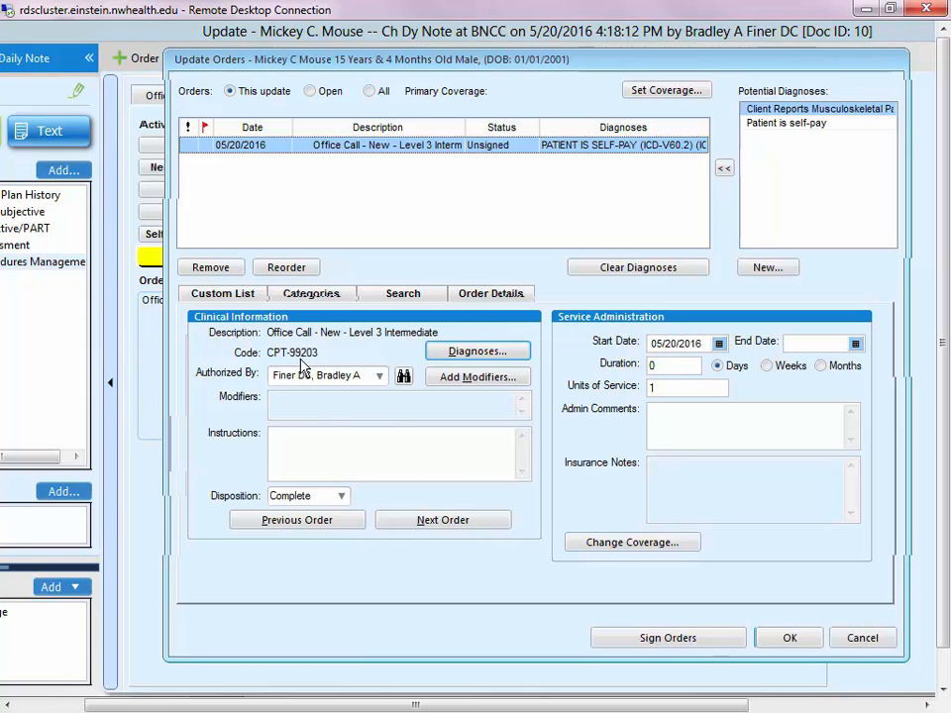
# Step: Examine the office call order's assigned diagnoses and available modifiers, and leave the order update without saving
pyautogui.click(475, 353)
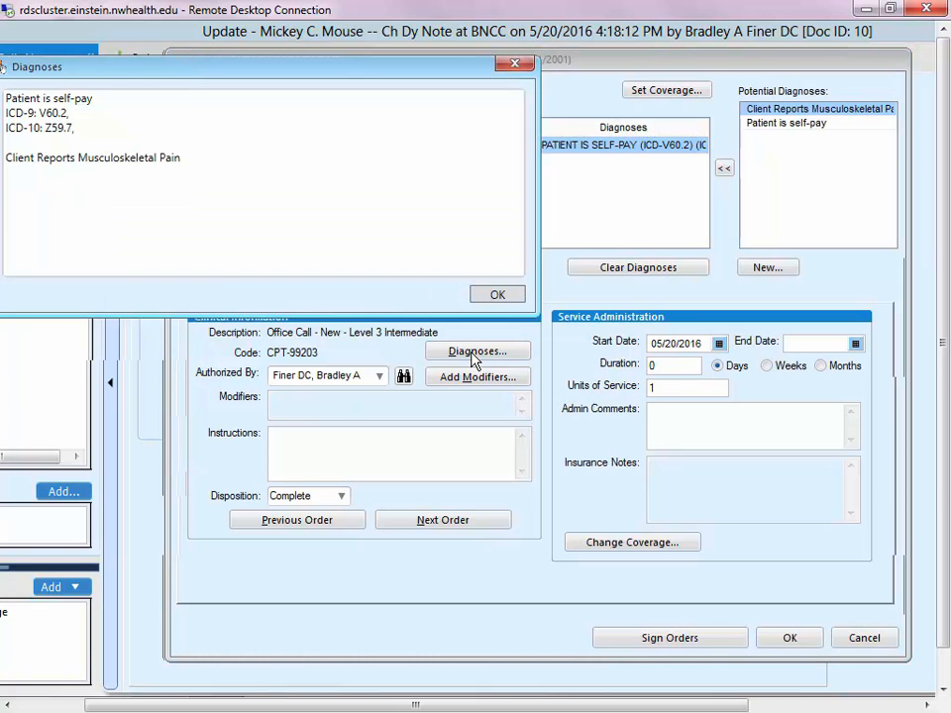
pyautogui.moveTo(361, 74); pyautogui.dragTo(491, 124)
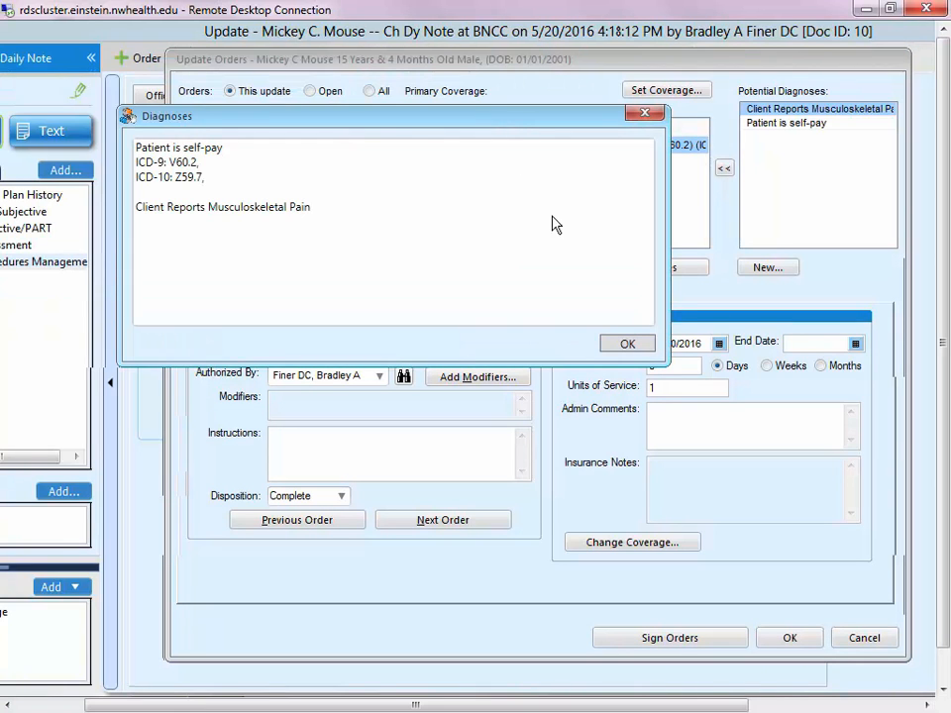
pyautogui.click(634, 347)
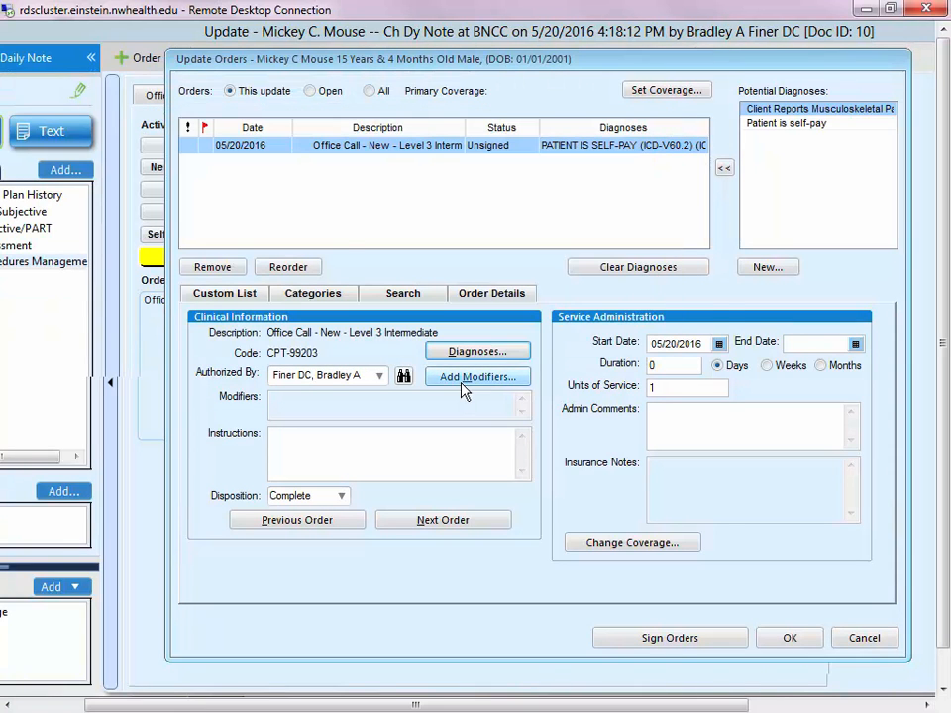
pyautogui.click(462, 383)
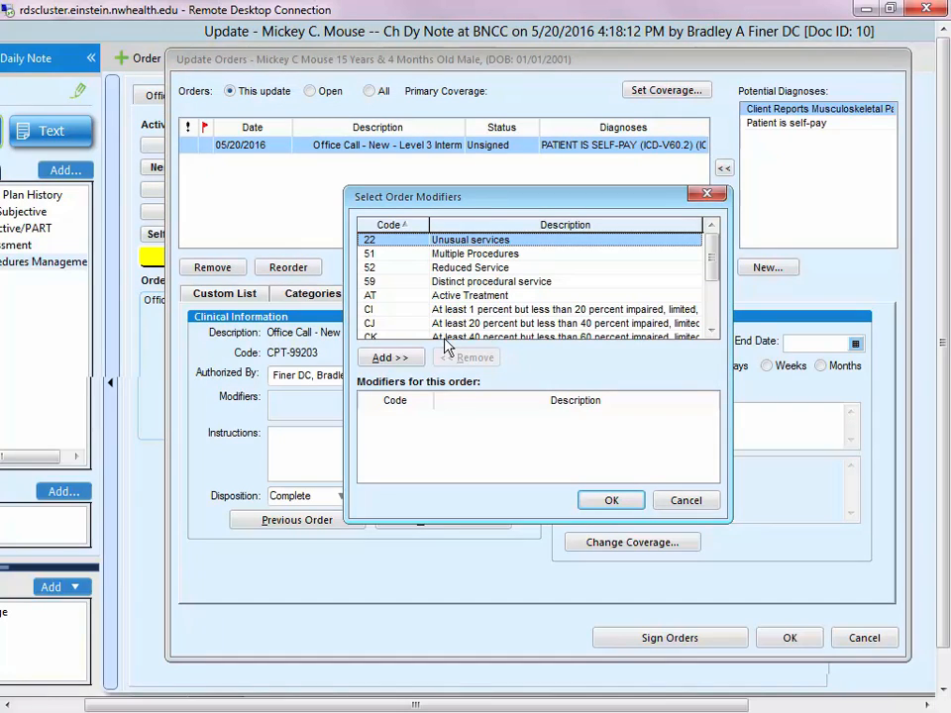
pyautogui.click(685, 502)
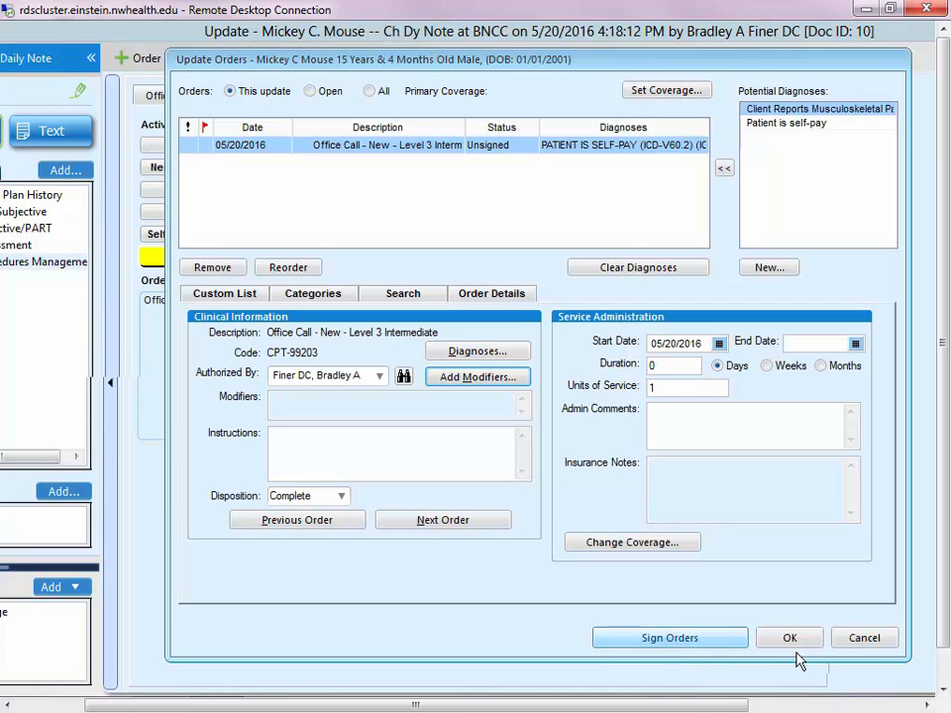
pyautogui.click(858, 642)
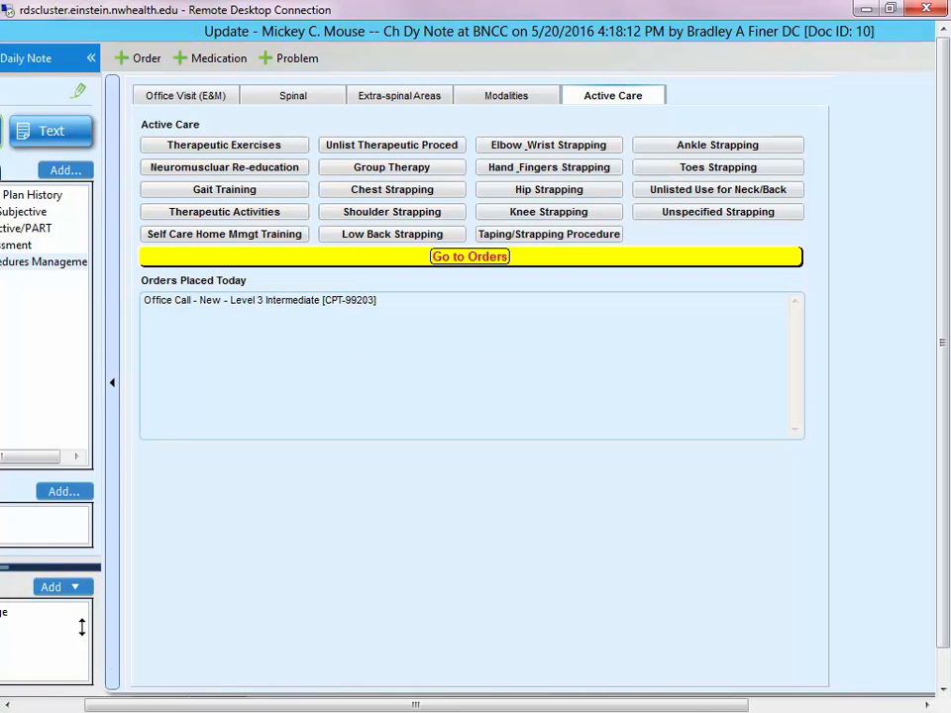
# Step: Reopen the note's orders and sign the Office Call - New - Level 3 Intermediate order
pyautogui.moveTo(132, 706); pyautogui.dragTo(86, 706)
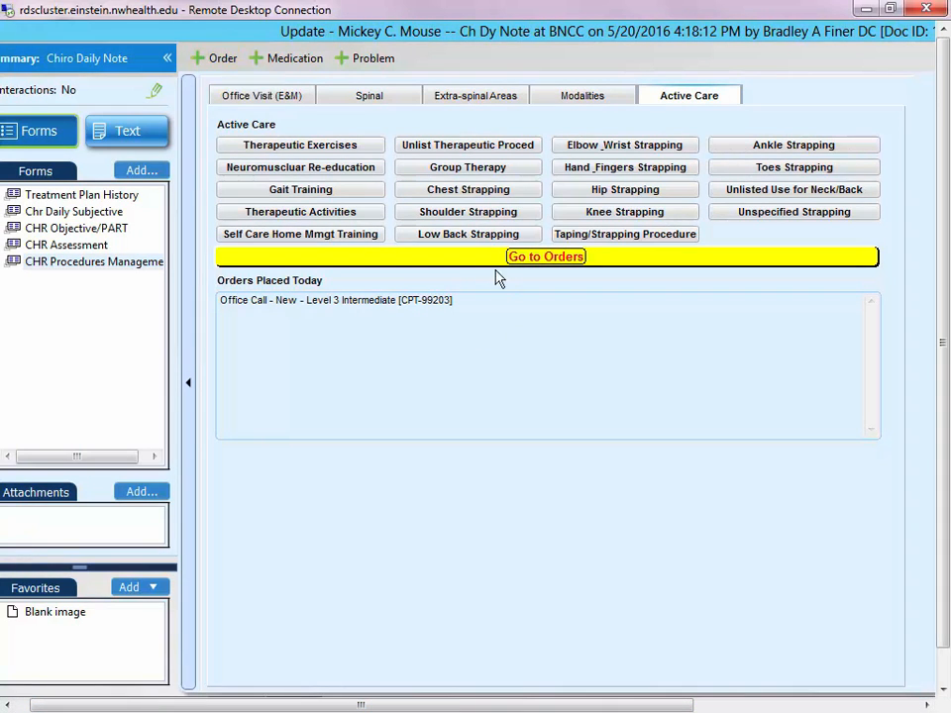
pyautogui.click(220, 60)
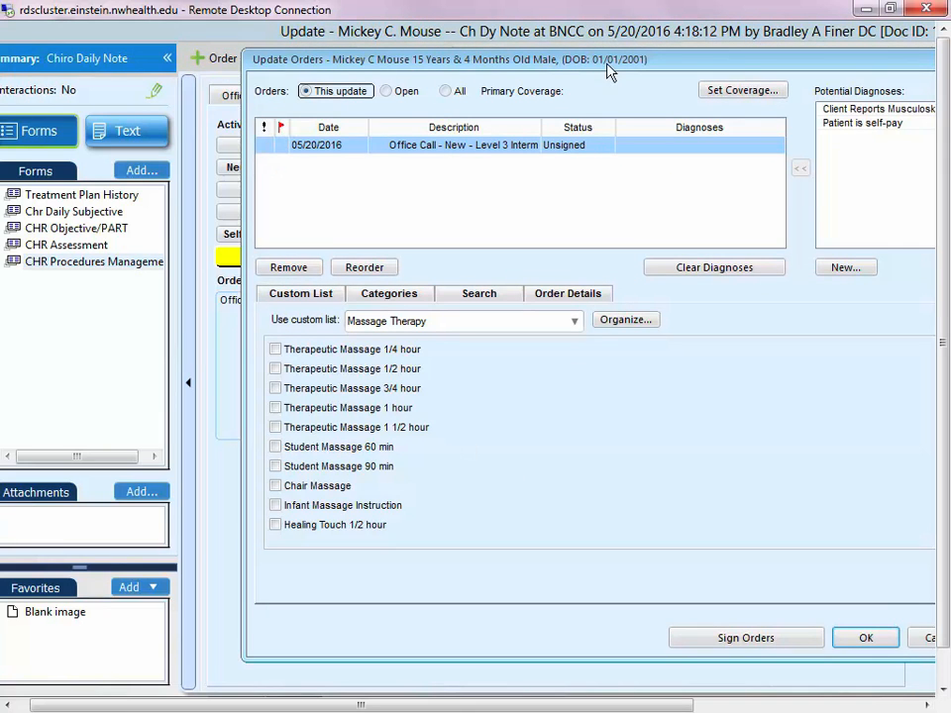
pyautogui.moveTo(535, 59); pyautogui.dragTo(461, 58)
pyautogui.click(723, 644)
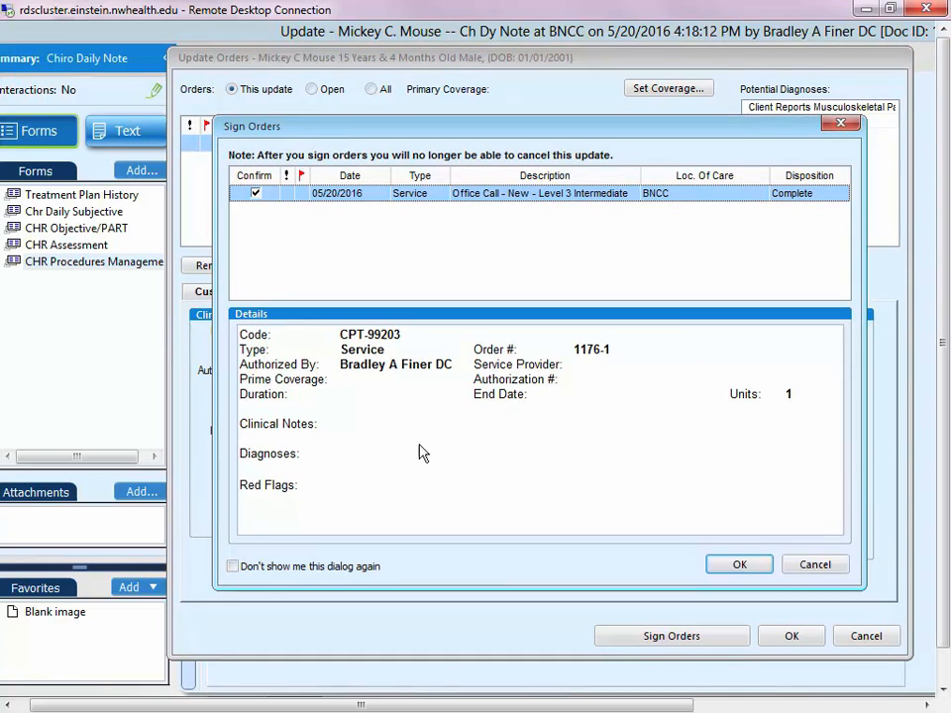
pyautogui.click(746, 568)
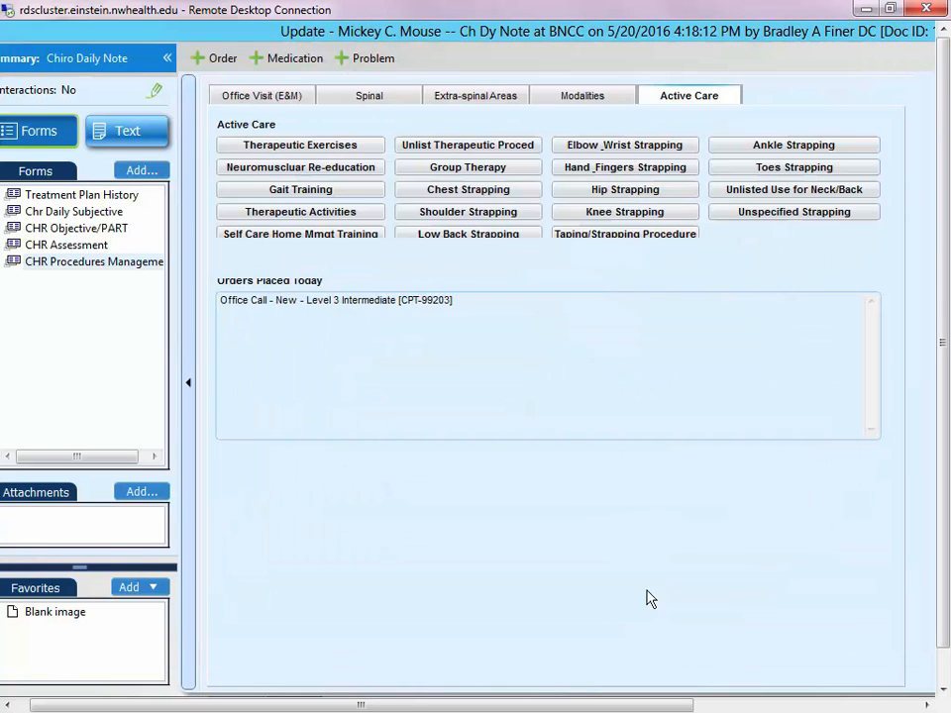
# Step: Check the status of the office call order in the note's order list and leave it without changes
pyautogui.moveTo(398, 707); pyautogui.dragTo(290, 690)
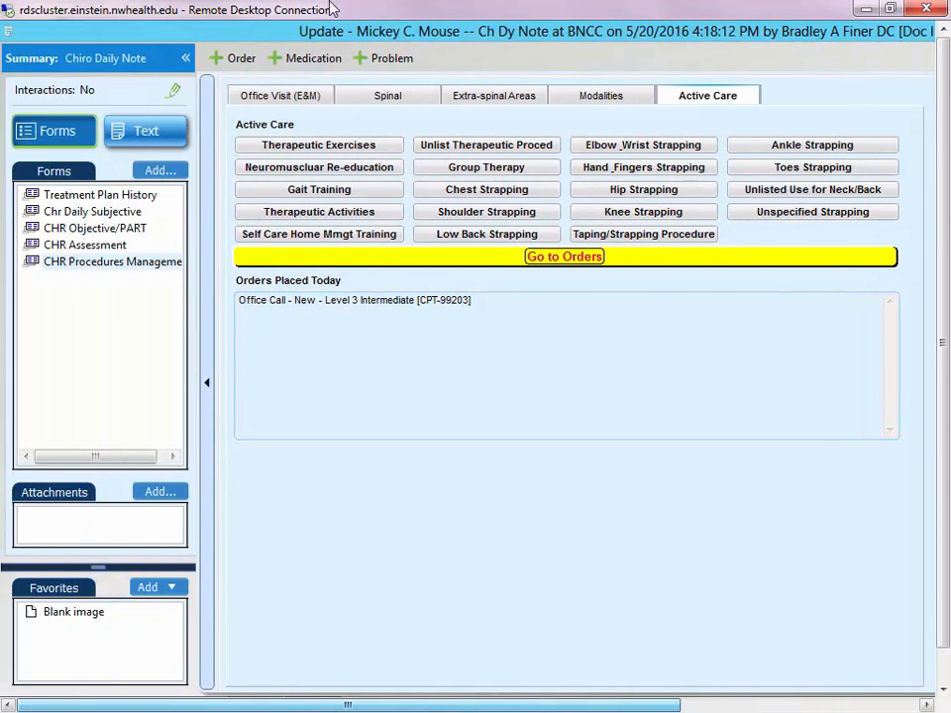
pyautogui.click(232, 61)
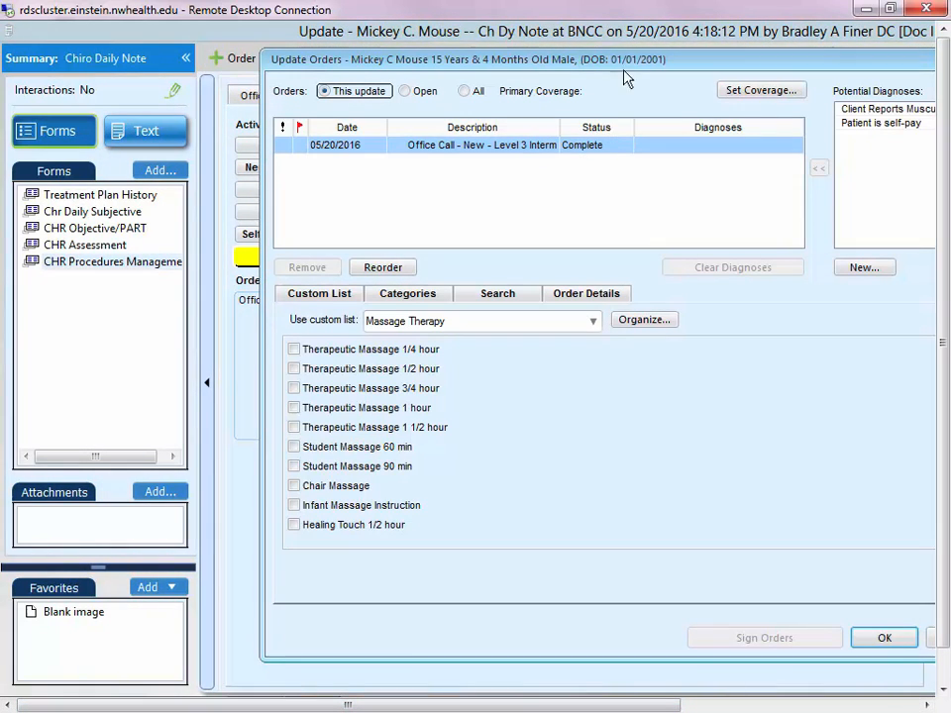
pyautogui.moveTo(662, 59); pyautogui.dragTo(600, 62)
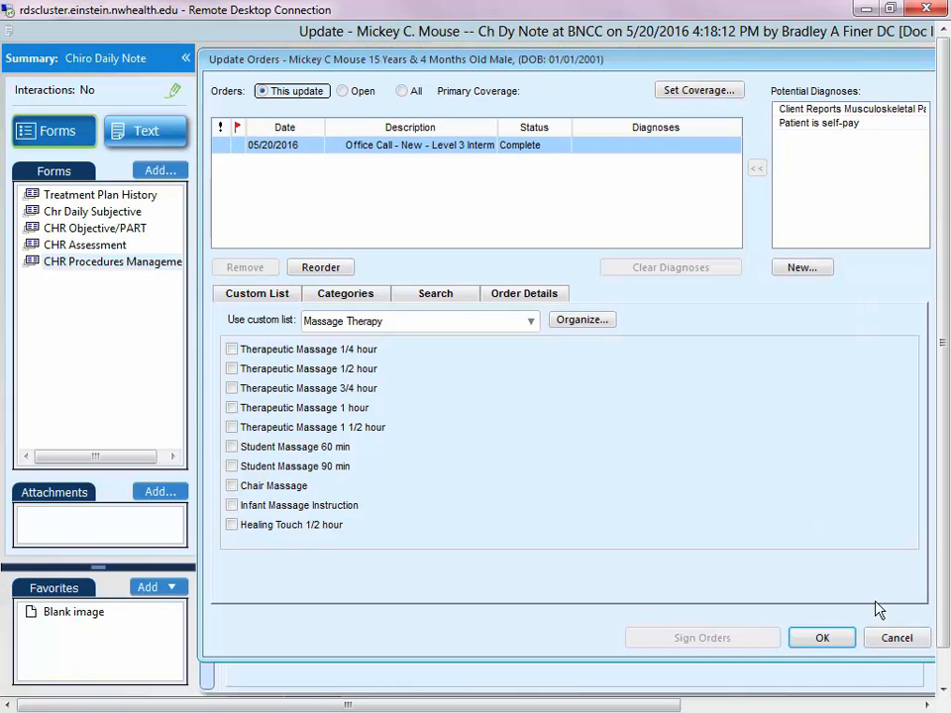
pyautogui.click(896, 639)
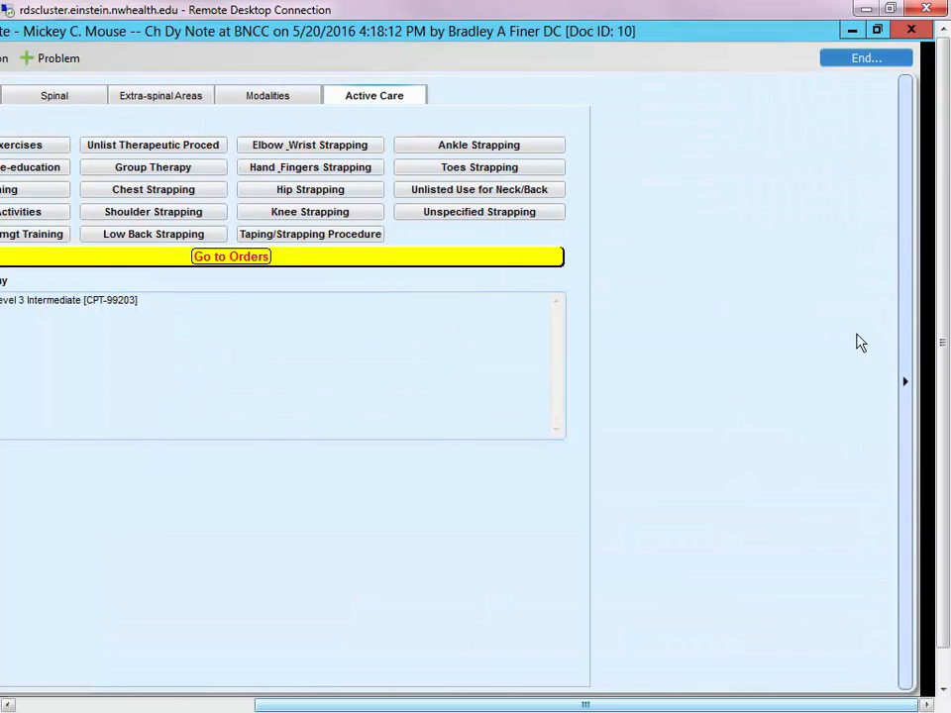
# Step: End the chart update and put the Chiro Daily Note on hold
pyautogui.click(862, 61)
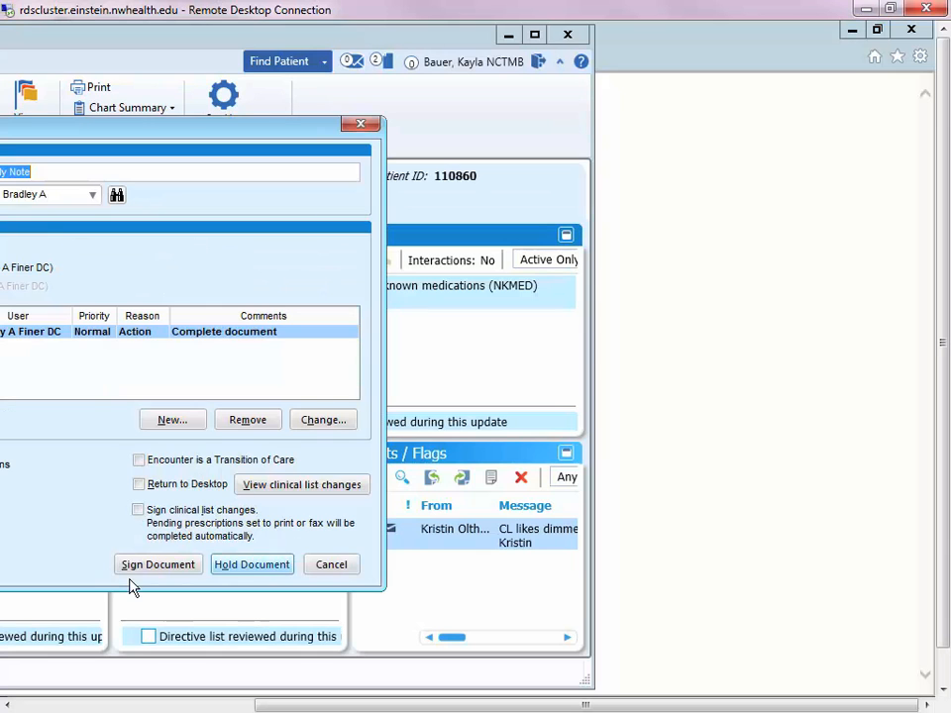
pyautogui.click(246, 570)
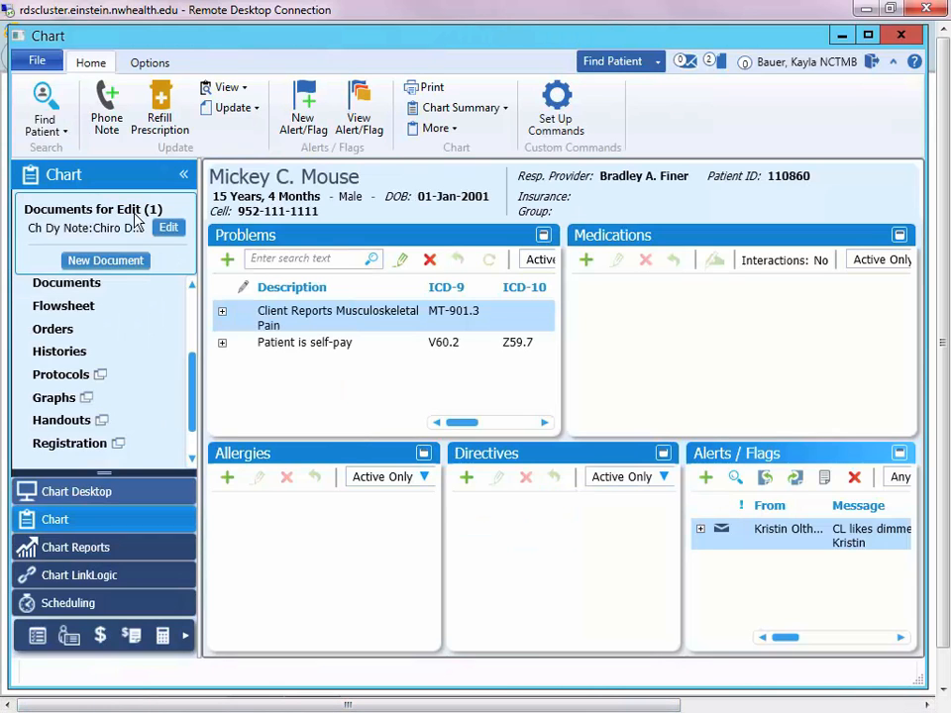
# Step: Examine the patient's document list and order list in the chart
pyautogui.click(94, 285)
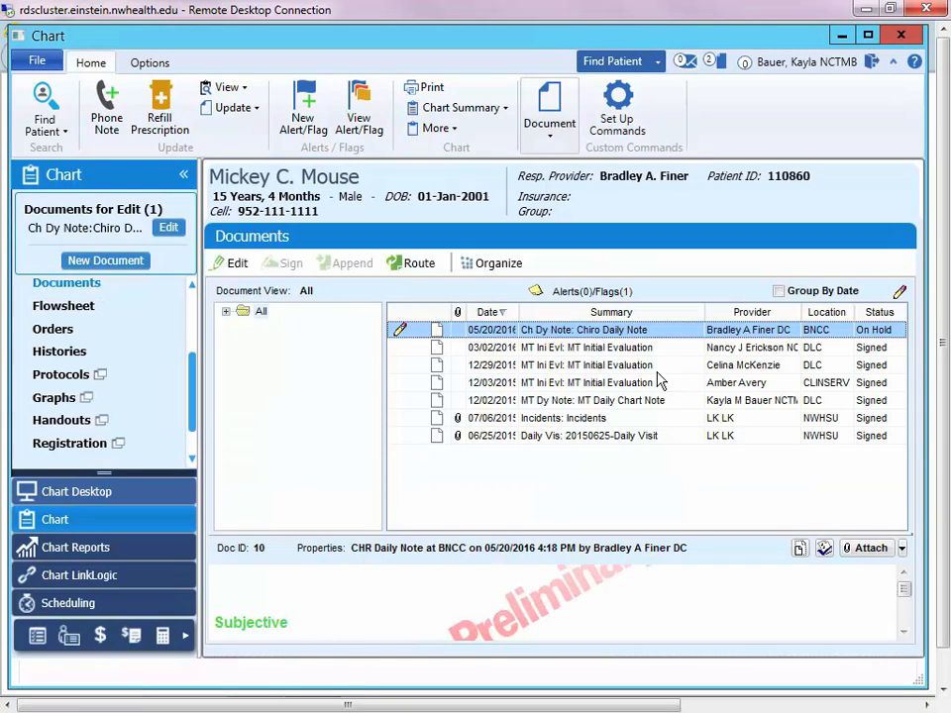
pyautogui.click(53, 329)
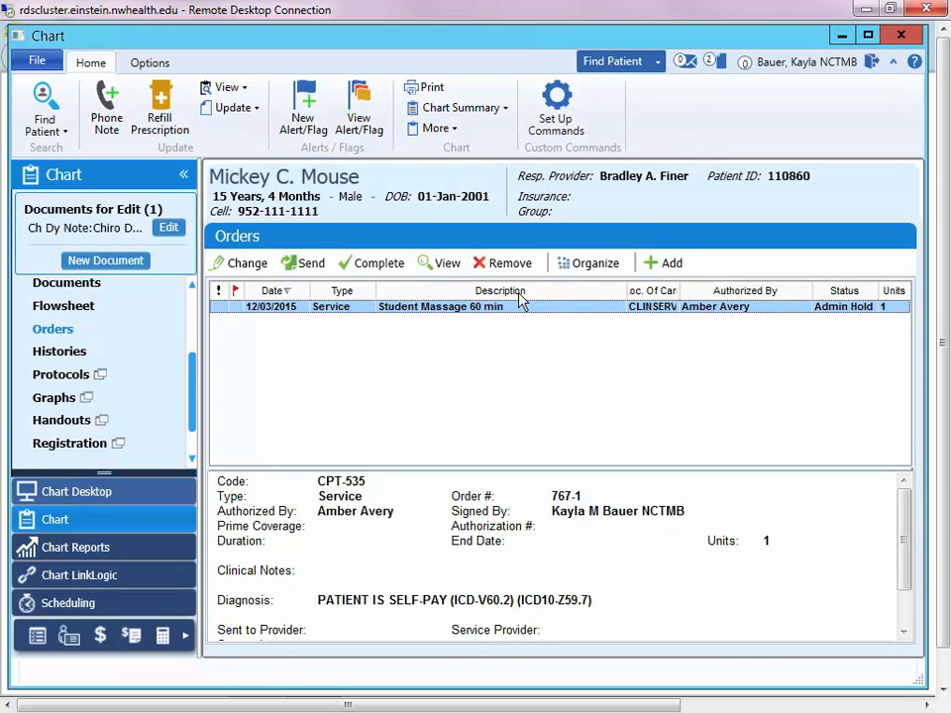
# Step: Return to the desktop schedule and open the chart of the patient booked for Massage - New 90
pyautogui.moveTo(191, 397); pyautogui.dragTo(195, 314)
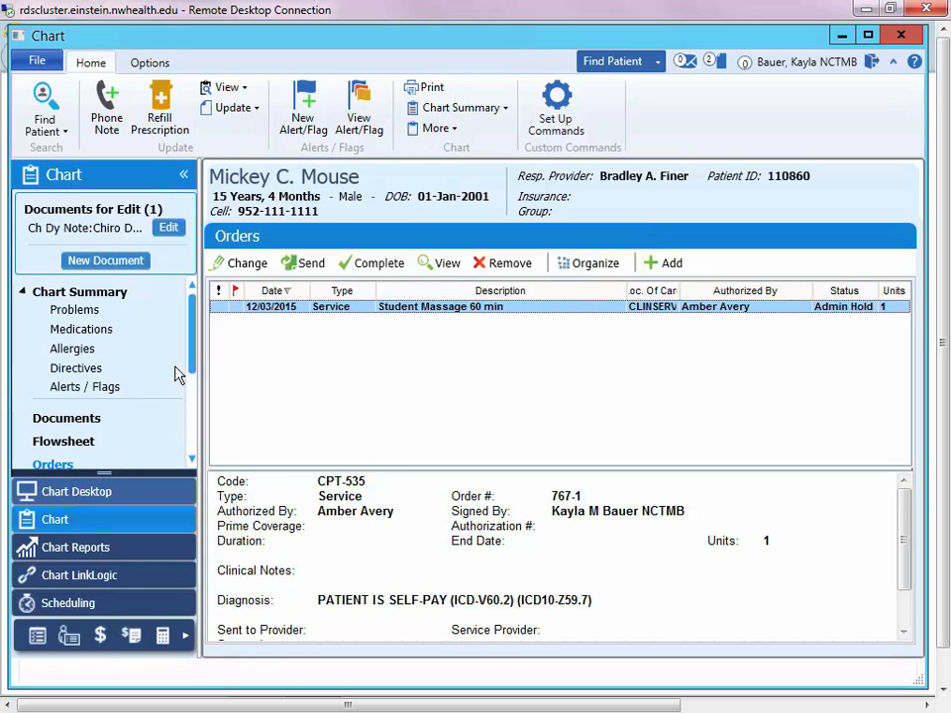
pyautogui.moveTo(194, 374); pyautogui.dragTo(194, 436)
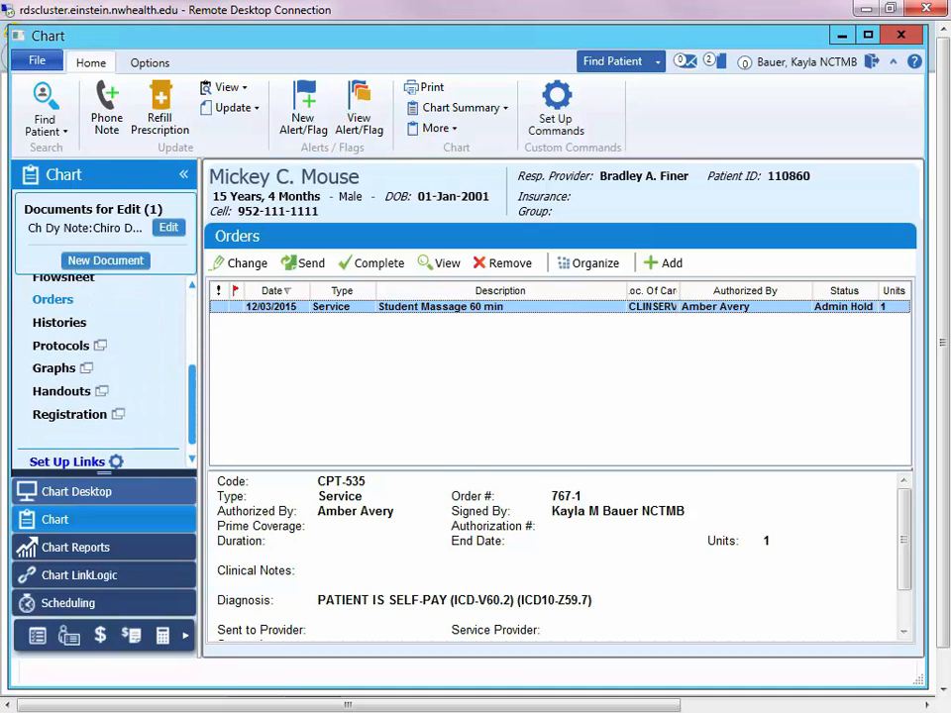
pyautogui.click(134, 504)
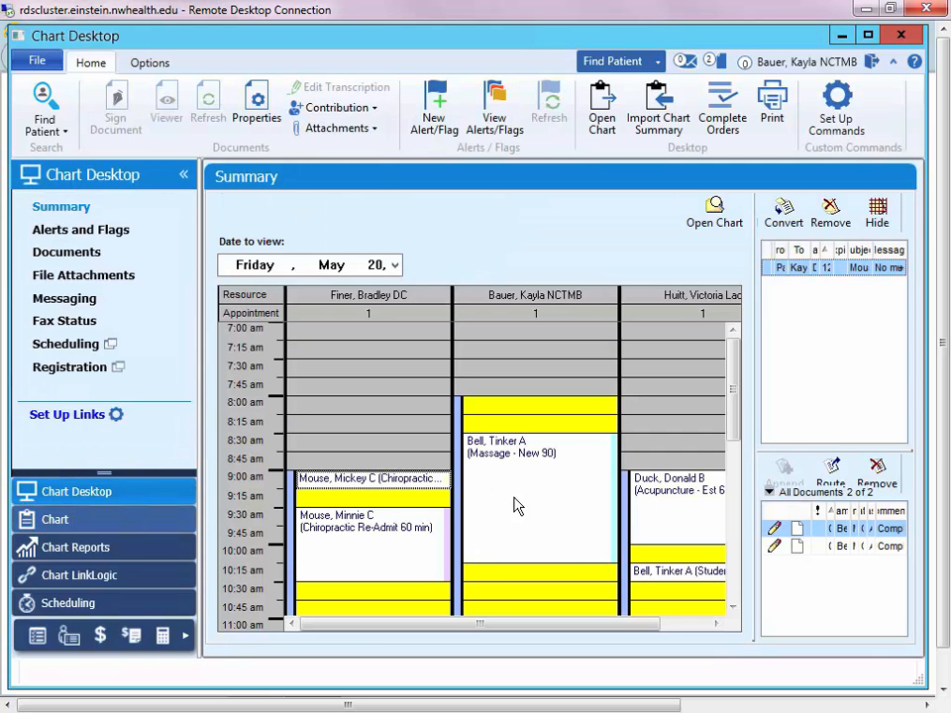
pyautogui.rightClick(503, 483)
pyautogui.click(536, 501)
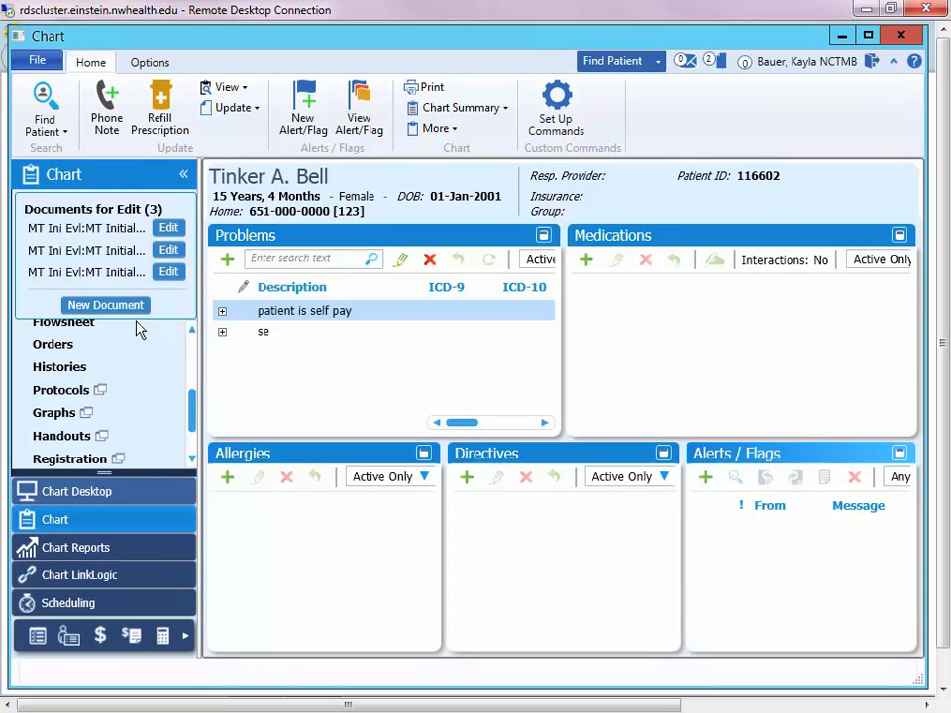
# Step: Open the first MT Initial Evaluation for editing and review its text version
pyautogui.click(178, 227)
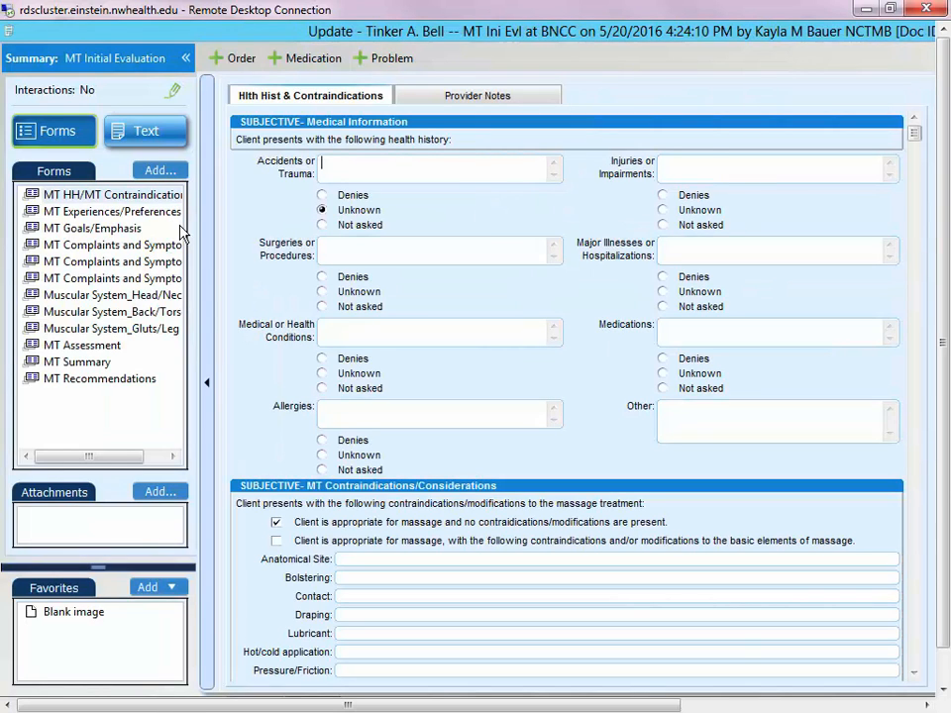
pyautogui.click(125, 136)
pyautogui.scroll(-2, 543, 562)
pyautogui.scroll(2, 535, 575)
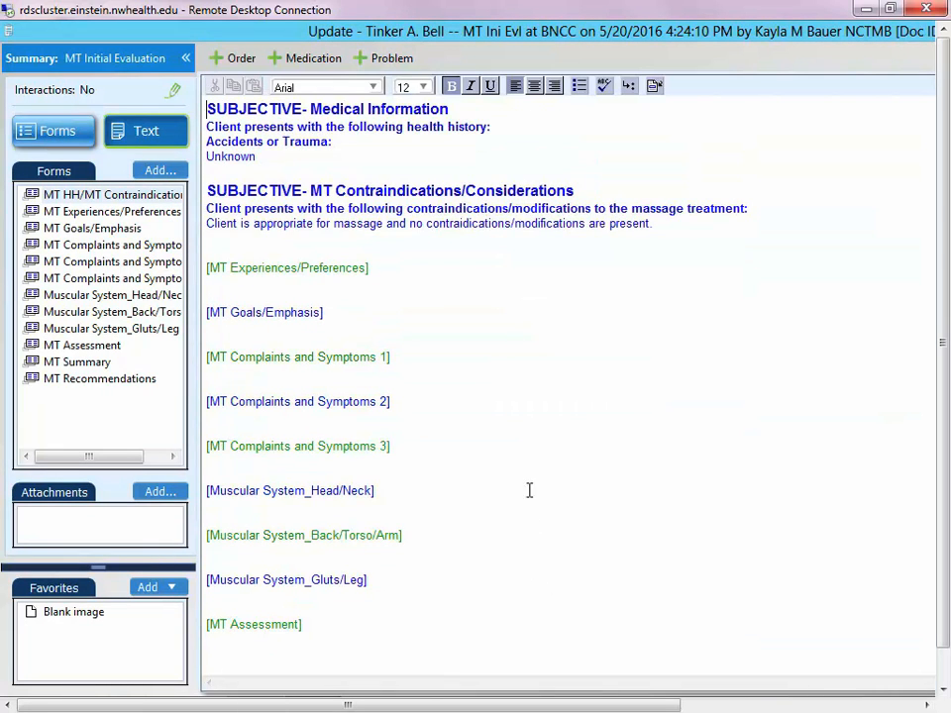
# Step: Add a Student Massage 60 min order from the Massage Therapy custom list to the evaluation
pyautogui.click(235, 59)
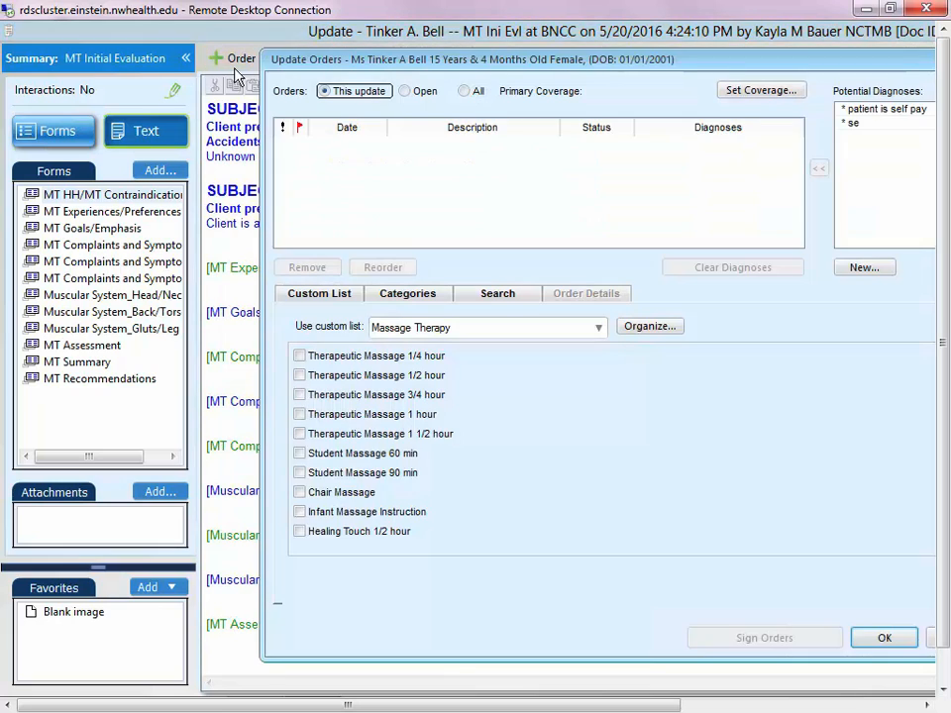
pyautogui.click(346, 455)
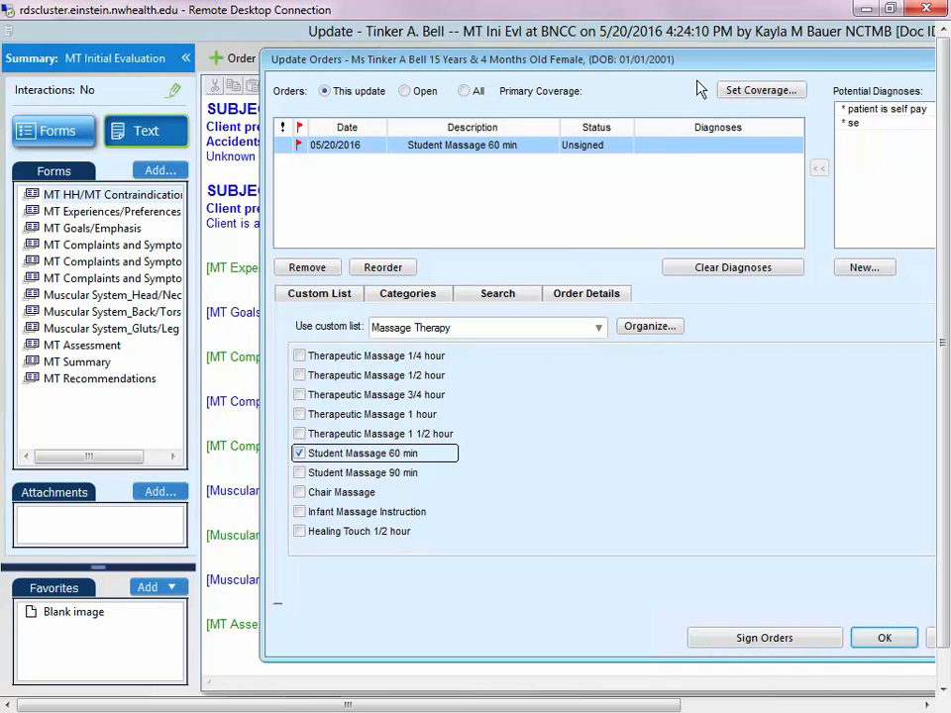
pyautogui.moveTo(684, 69); pyautogui.dragTo(626, 58)
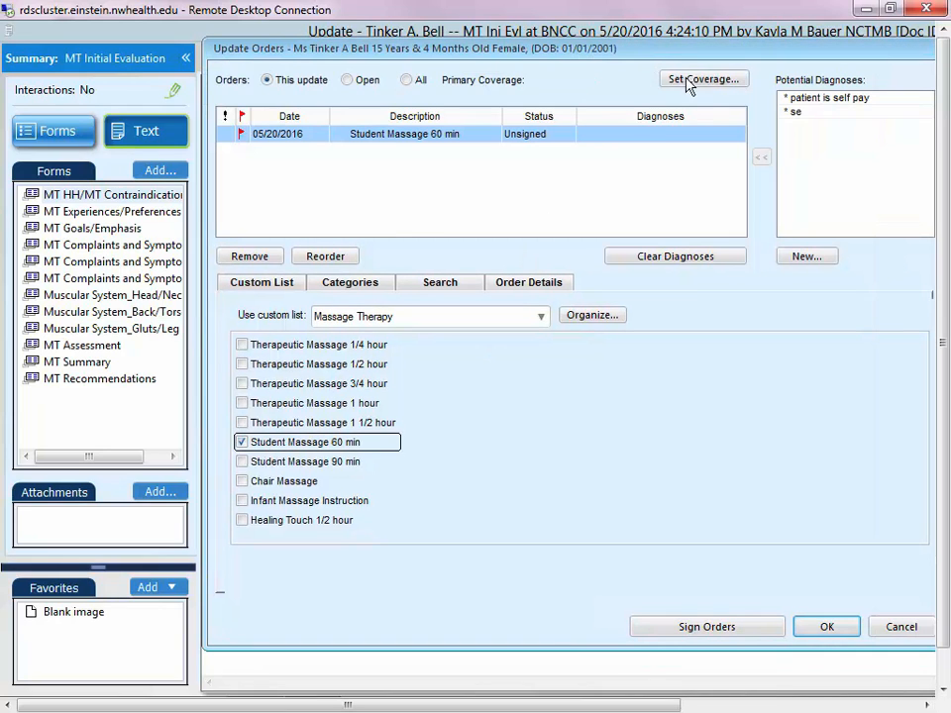
# Step: Attach the patient is self pay diagnosis to the Student Massage 60 min order despite its uncoded status, and sign the order
pyautogui.click(806, 101)
pyautogui.moveTo(806, 102); pyautogui.dragTo(688, 135)
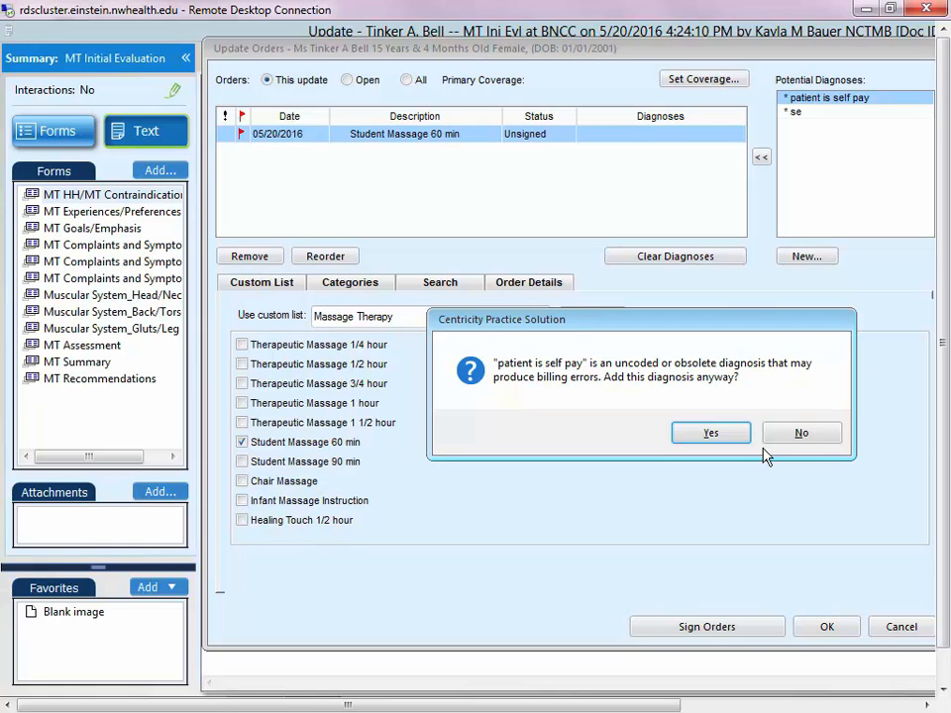
pyautogui.click(729, 435)
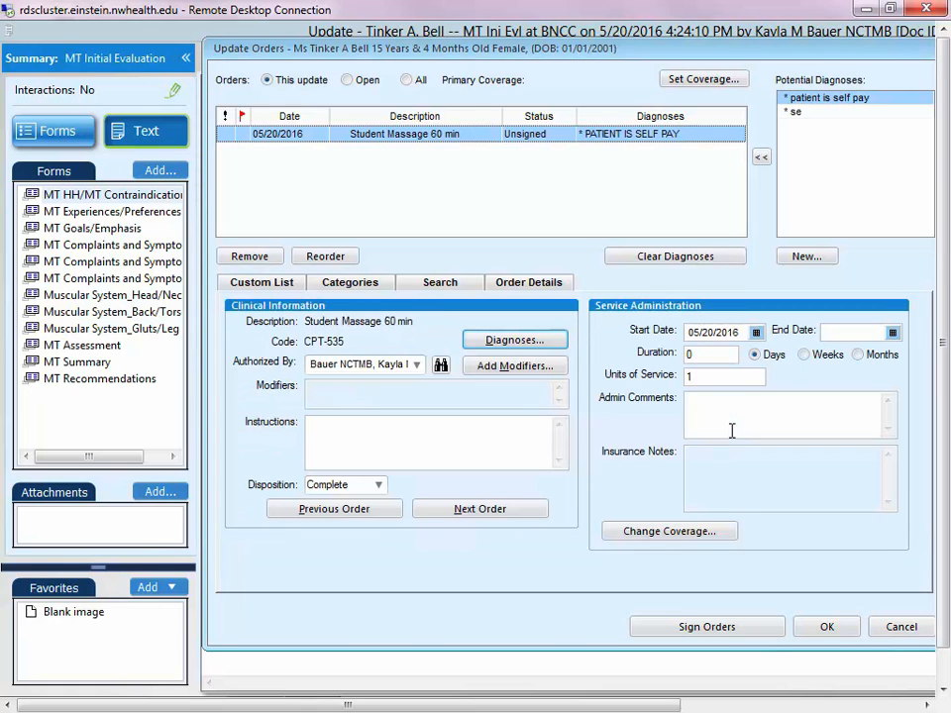
pyautogui.click(711, 628)
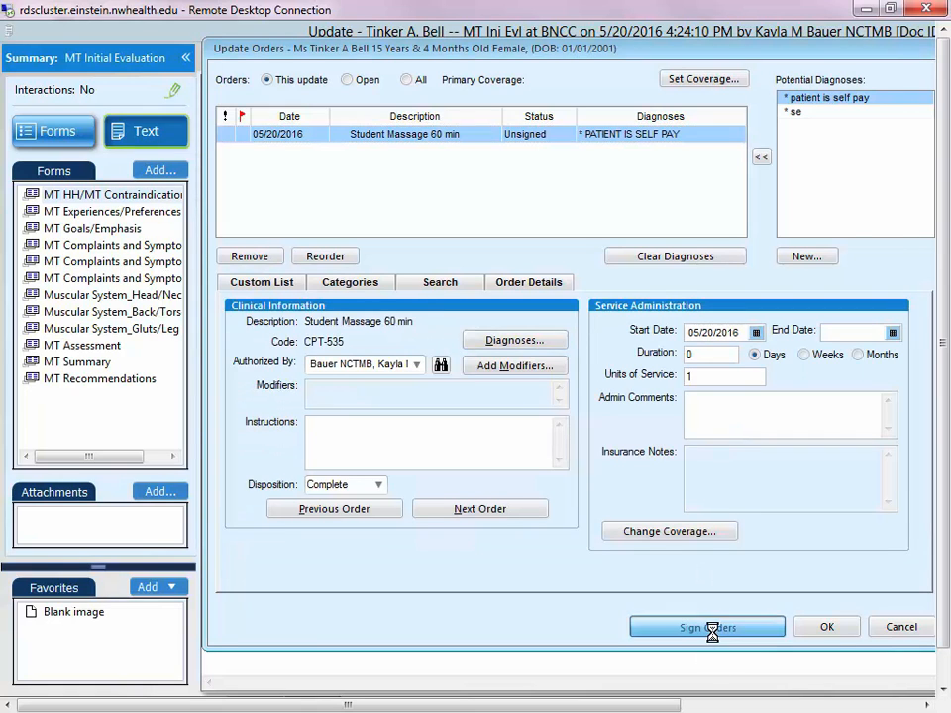
pyautogui.click(779, 556)
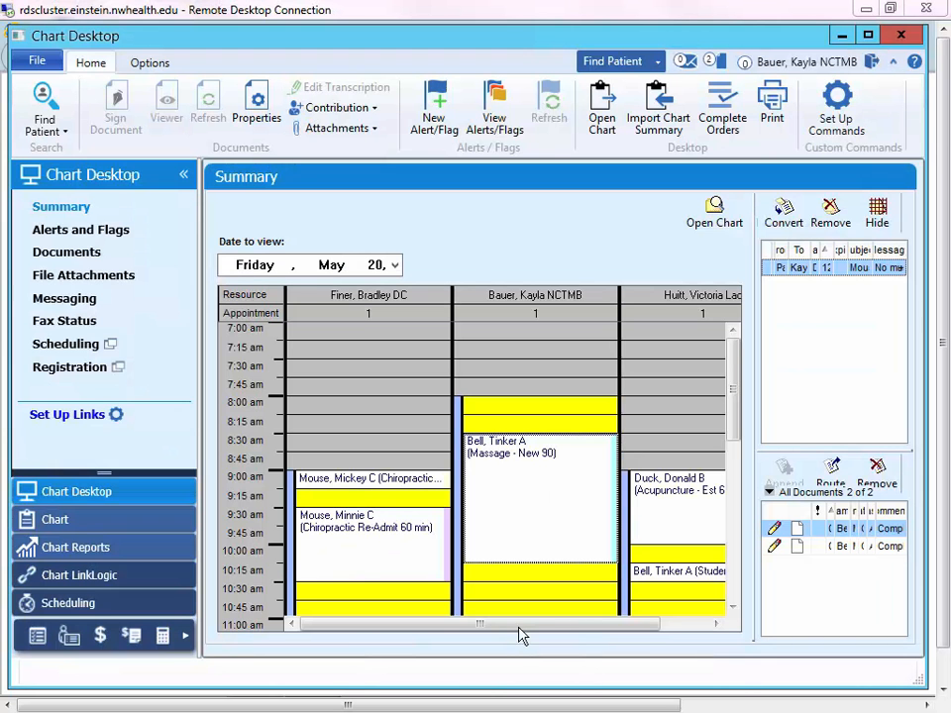
# Step: Open the chart of the patient booked for Acupuncture - Est 60 min from the desktop schedule
pyautogui.click(702, 624)
pyautogui.rightClick(626, 516)
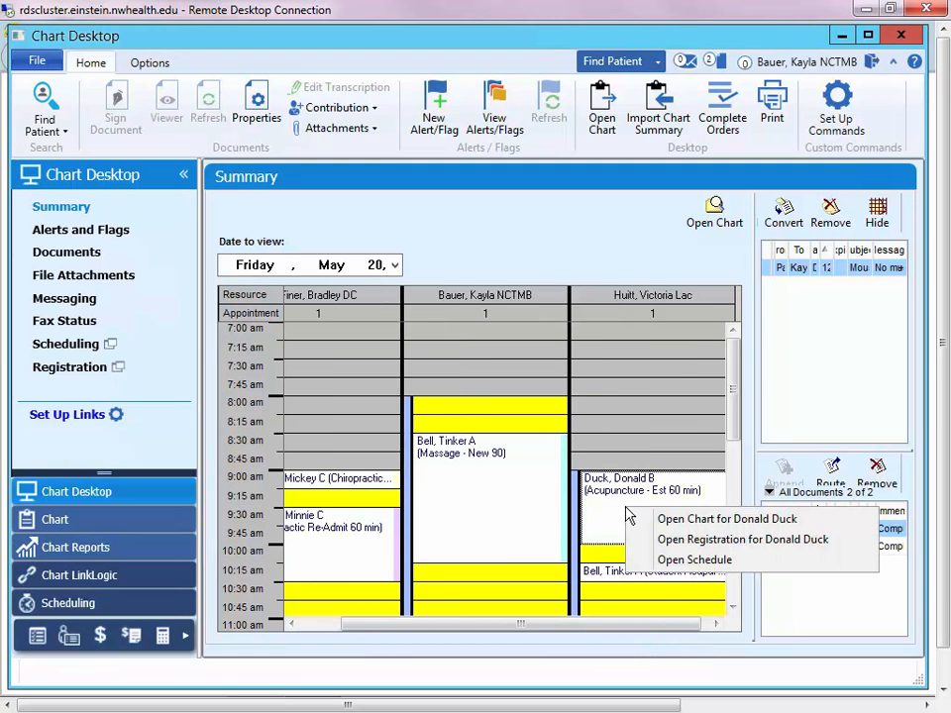
pyautogui.click(657, 518)
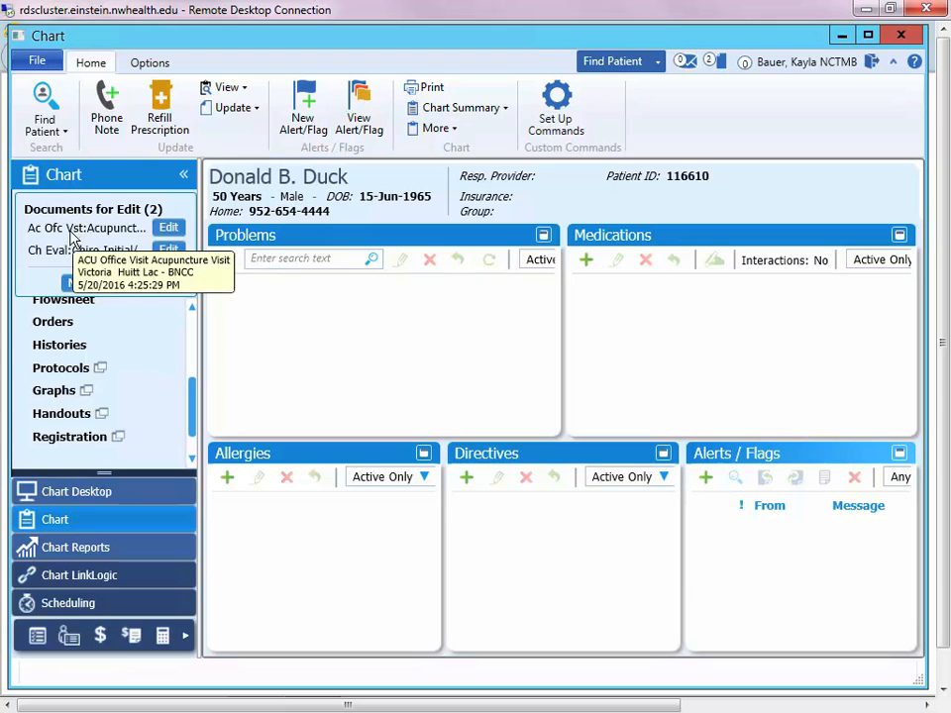
# Step: Open the Acupuncture Visit document for editing and review its text version
pyautogui.click(167, 232)
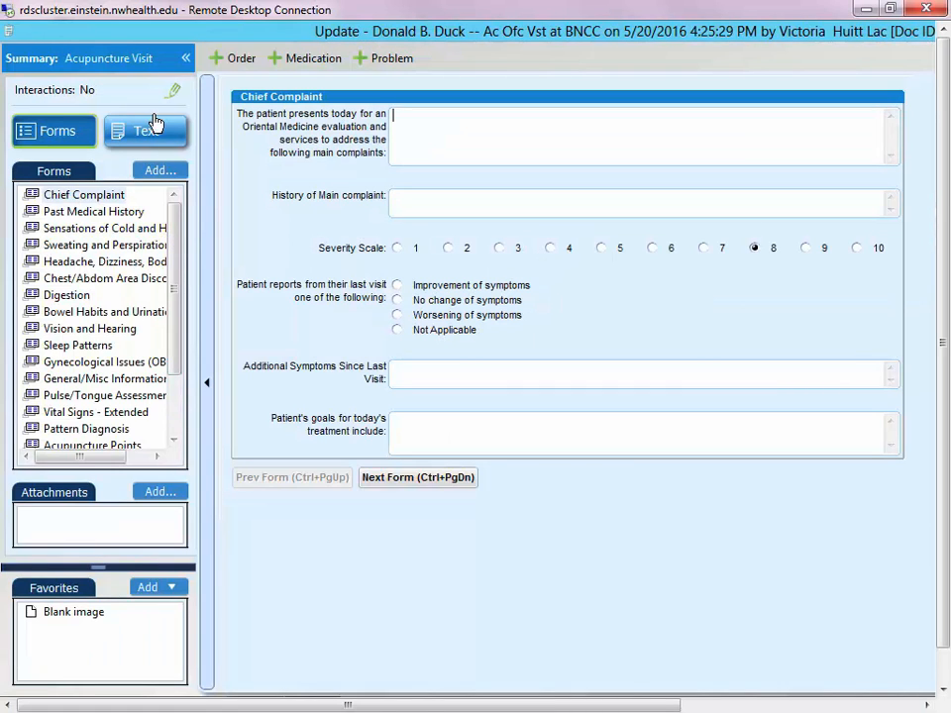
pyautogui.click(148, 132)
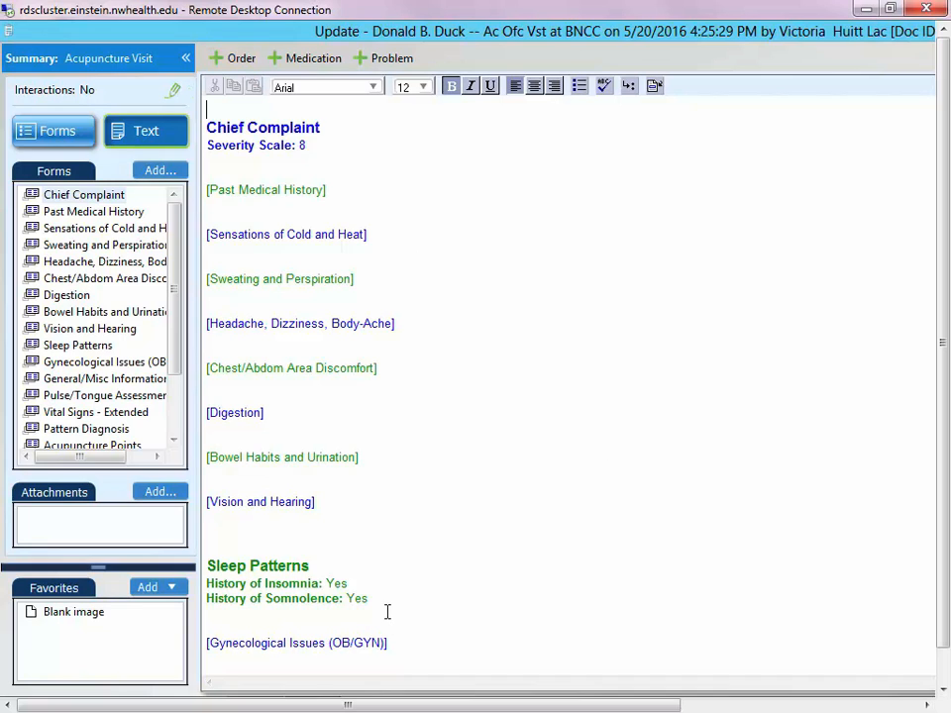
pyautogui.scroll(-1, 387, 612)
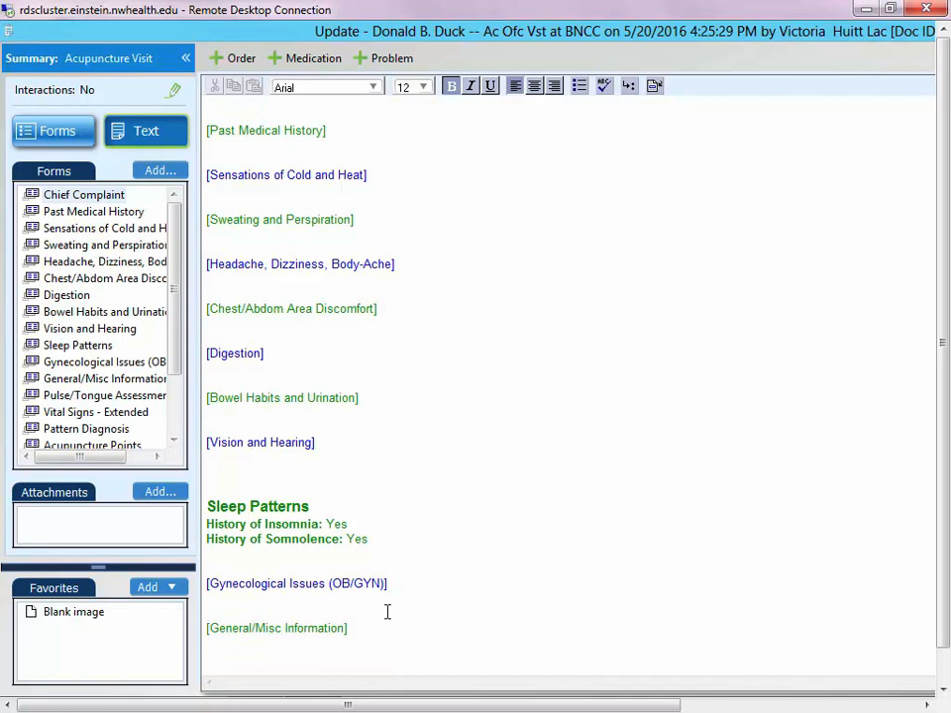
pyautogui.scroll(-1, 387, 613)
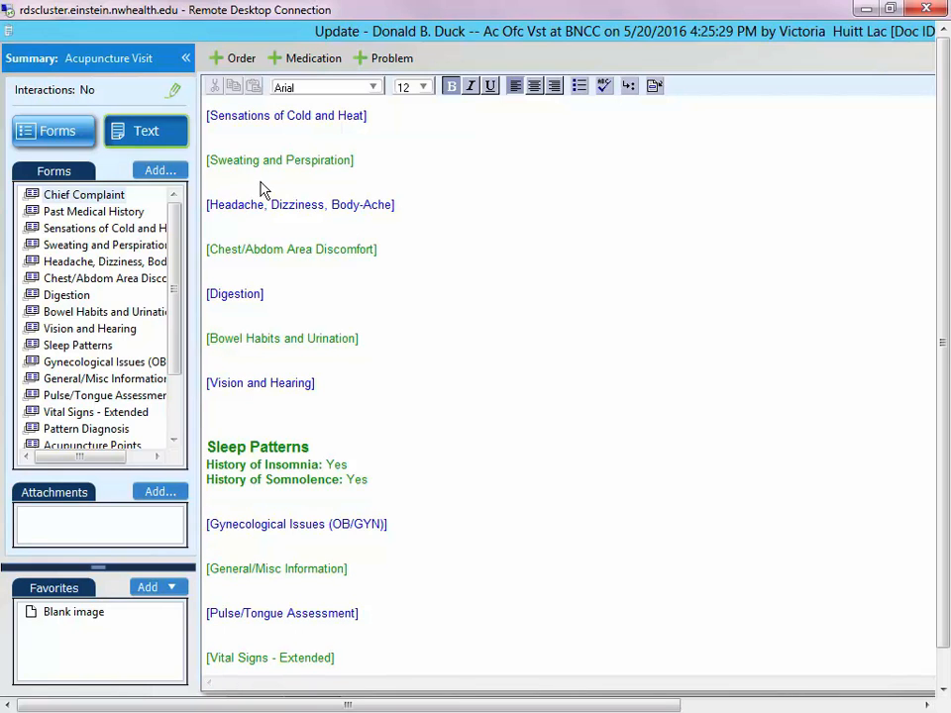
# Step: Order Student Acup and Acupuncture w/o stimulation 15 min. from the Acupuncture codes custom list
pyautogui.click(230, 60)
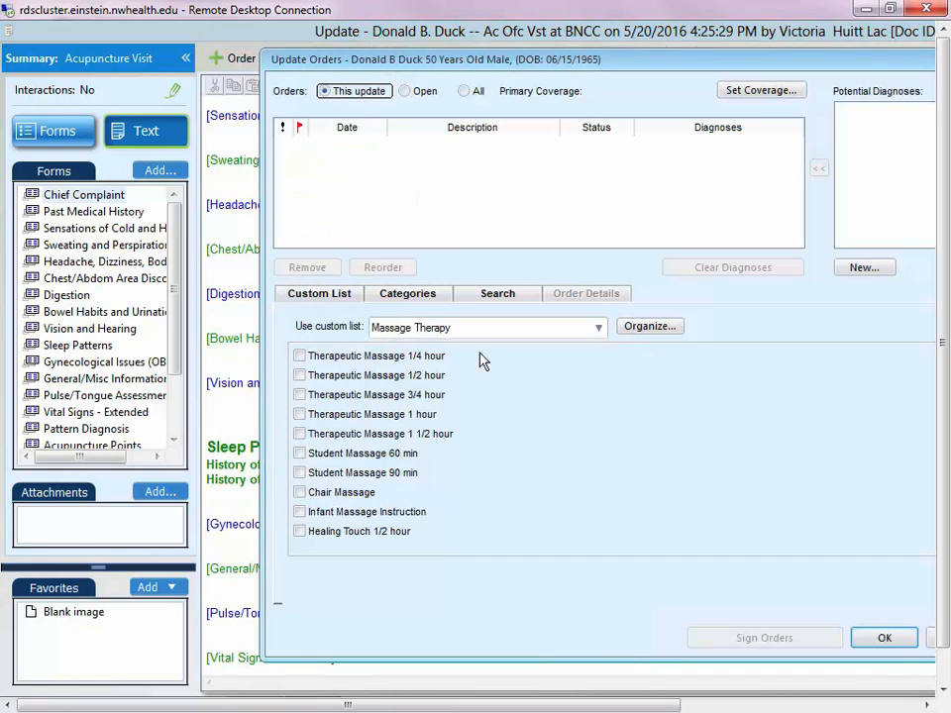
pyautogui.click(604, 335)
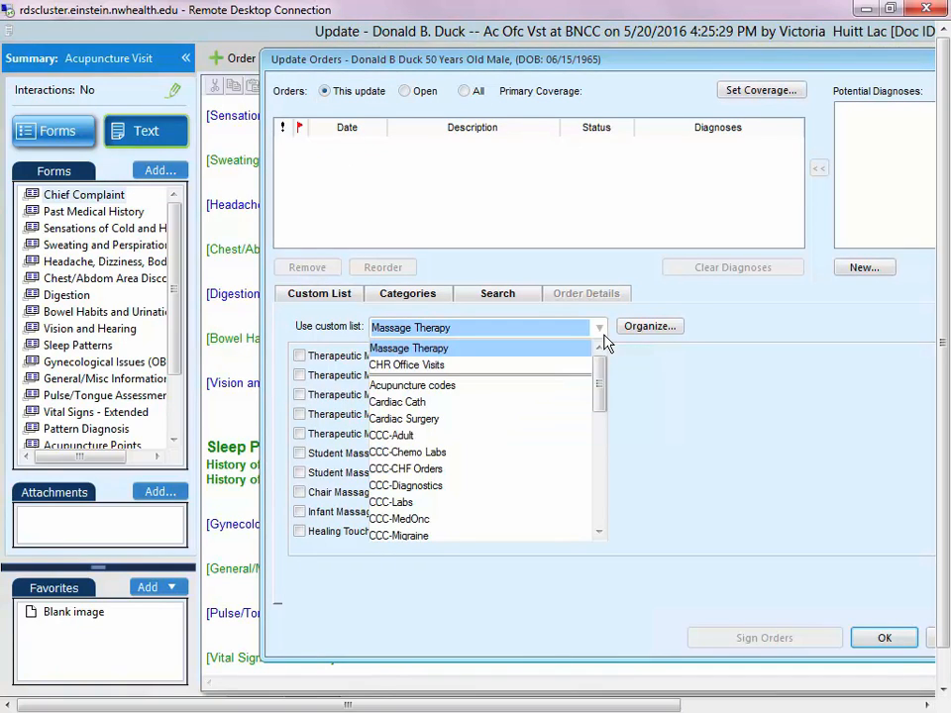
pyautogui.click(561, 387)
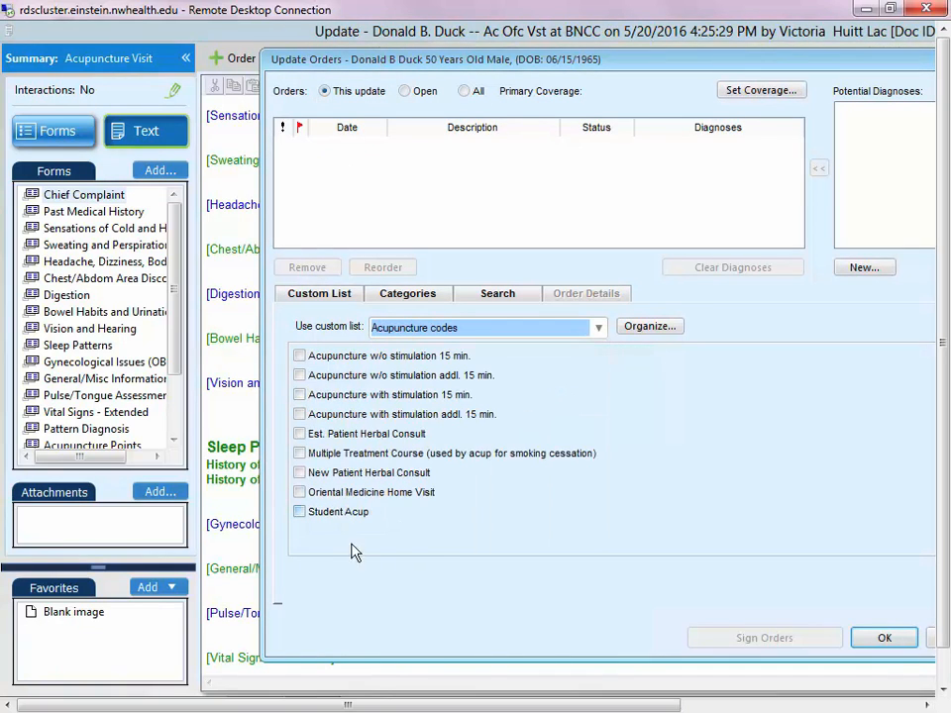
pyautogui.click(345, 513)
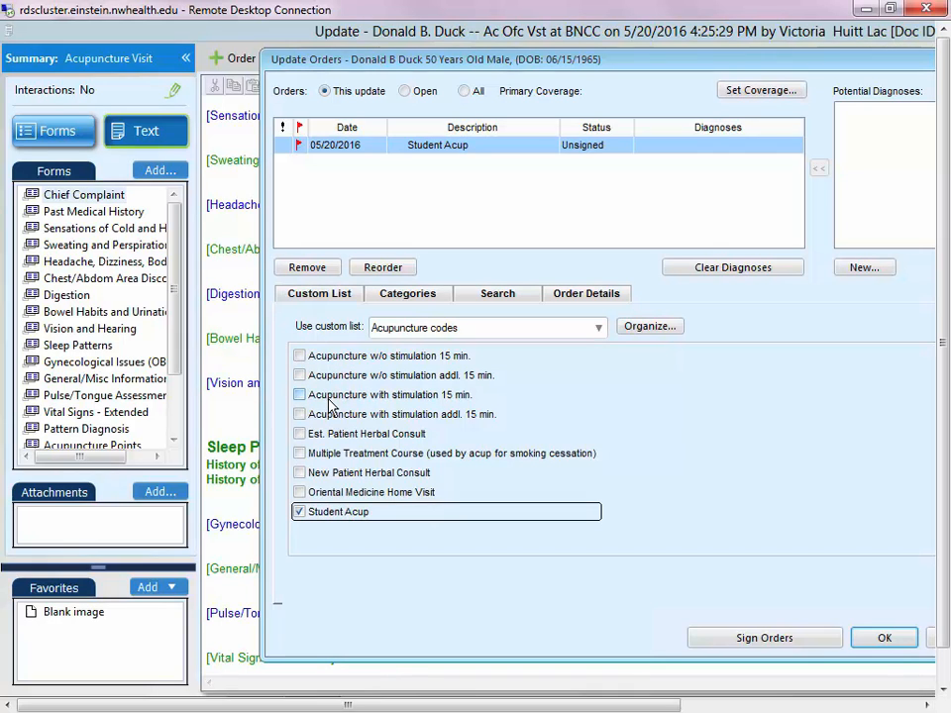
pyautogui.click(323, 362)
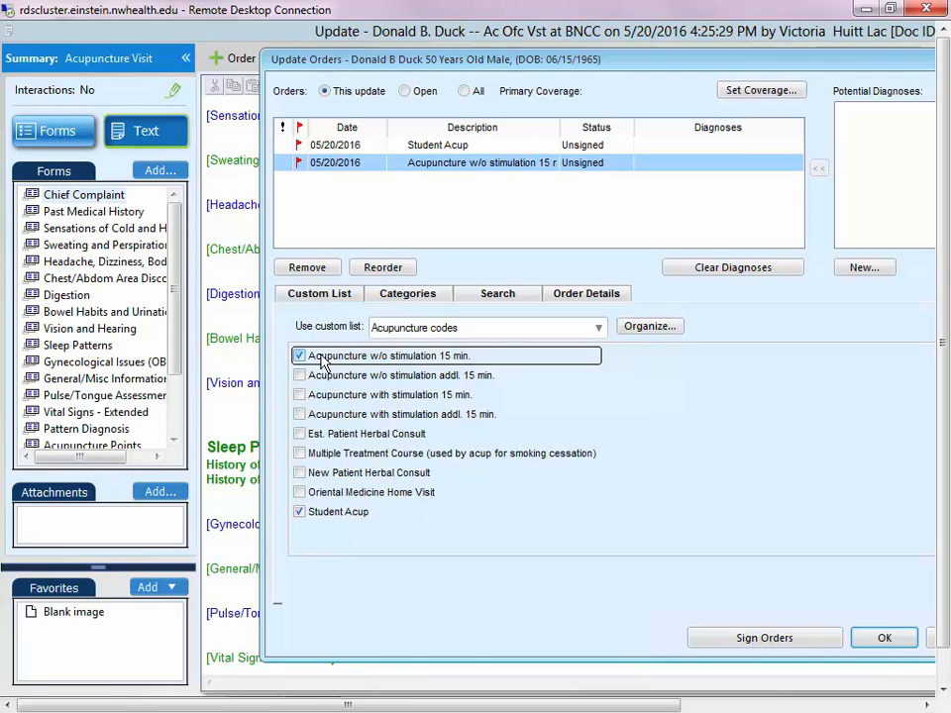
# Step: Start a new problem from the acupuncture orders and set its search list to *Smart List
pyautogui.moveTo(803, 72); pyautogui.dragTo(693, 56)
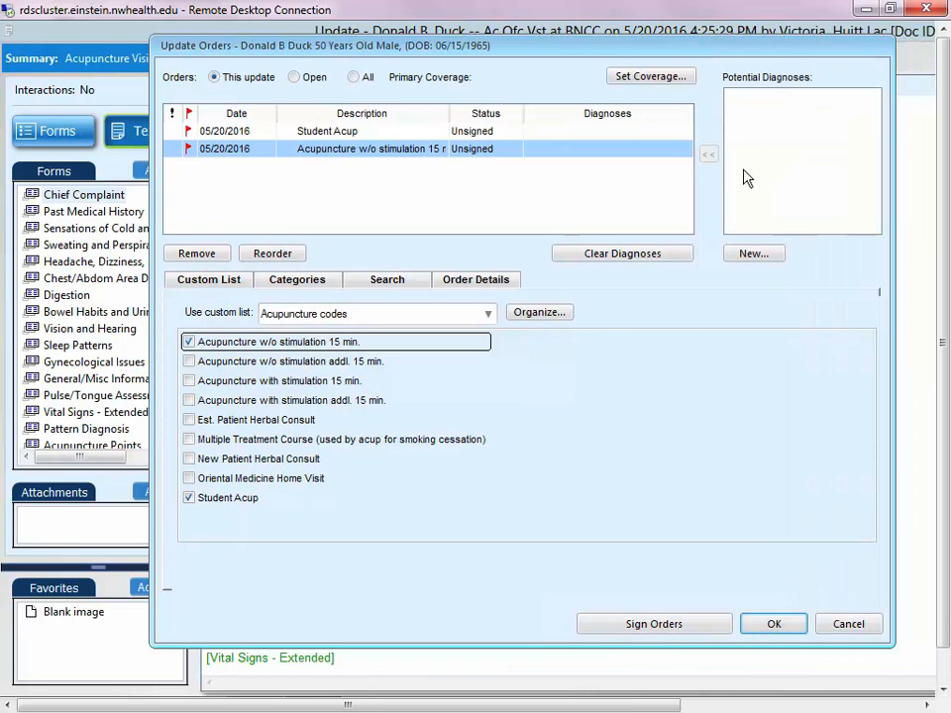
pyautogui.click(776, 255)
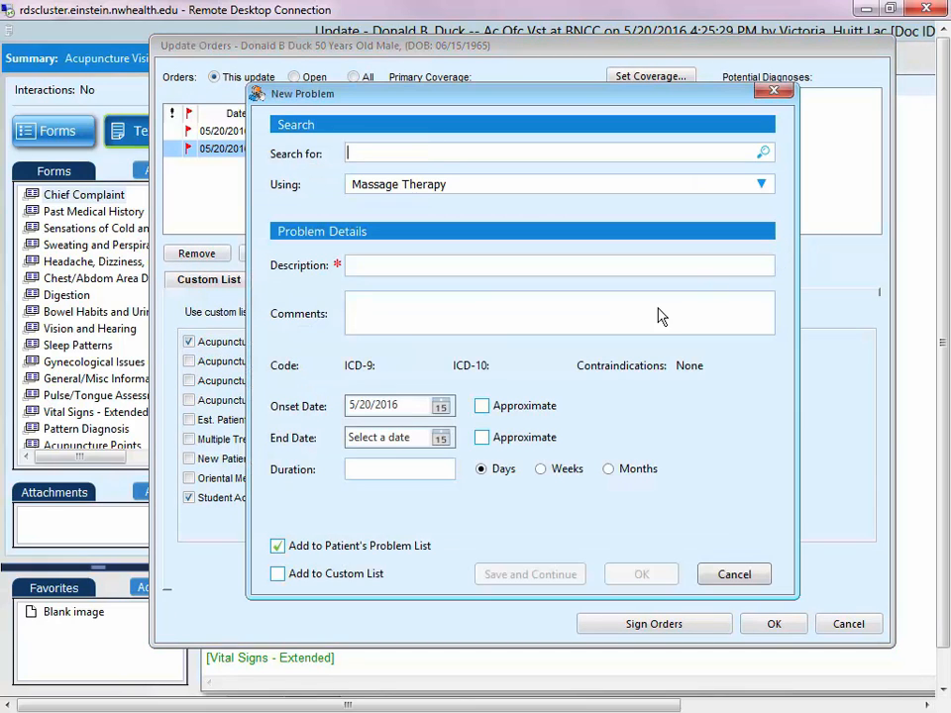
pyautogui.click(764, 186)
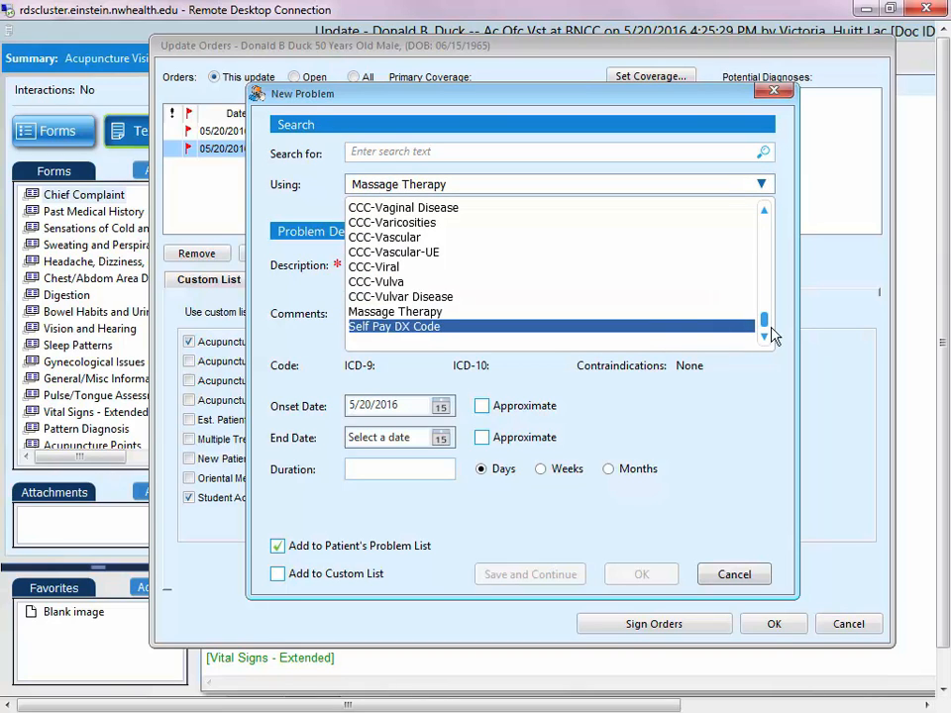
pyautogui.moveTo(764, 322); pyautogui.dragTo(769, 204)
pyautogui.click(724, 208)
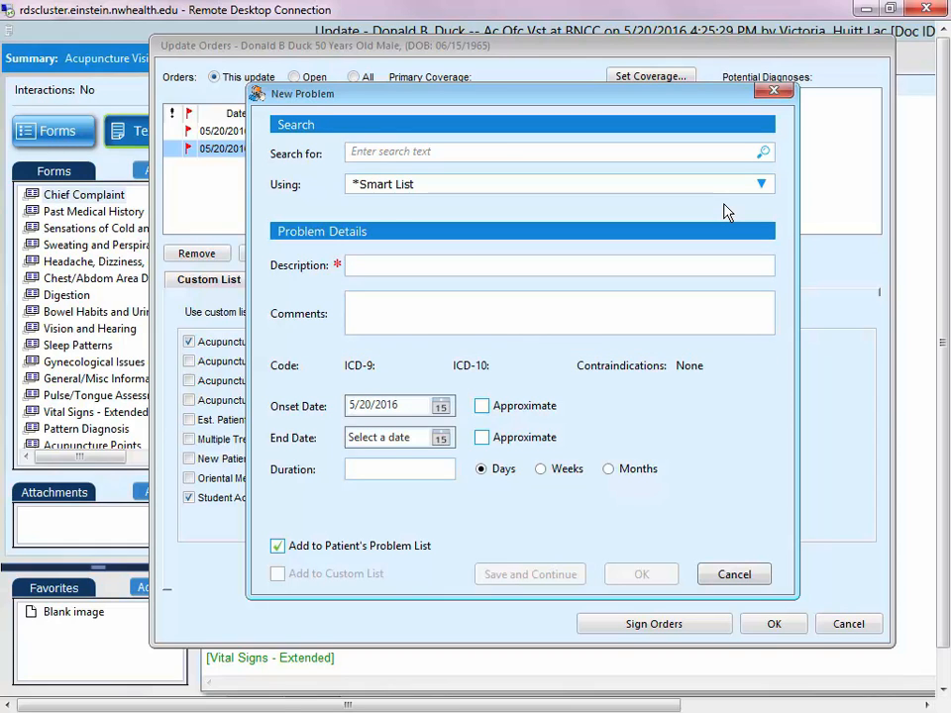
# Step: Search for "heada", choose Headache as the problem, and save it while continuing with another new problem
pyautogui.click(577, 148)
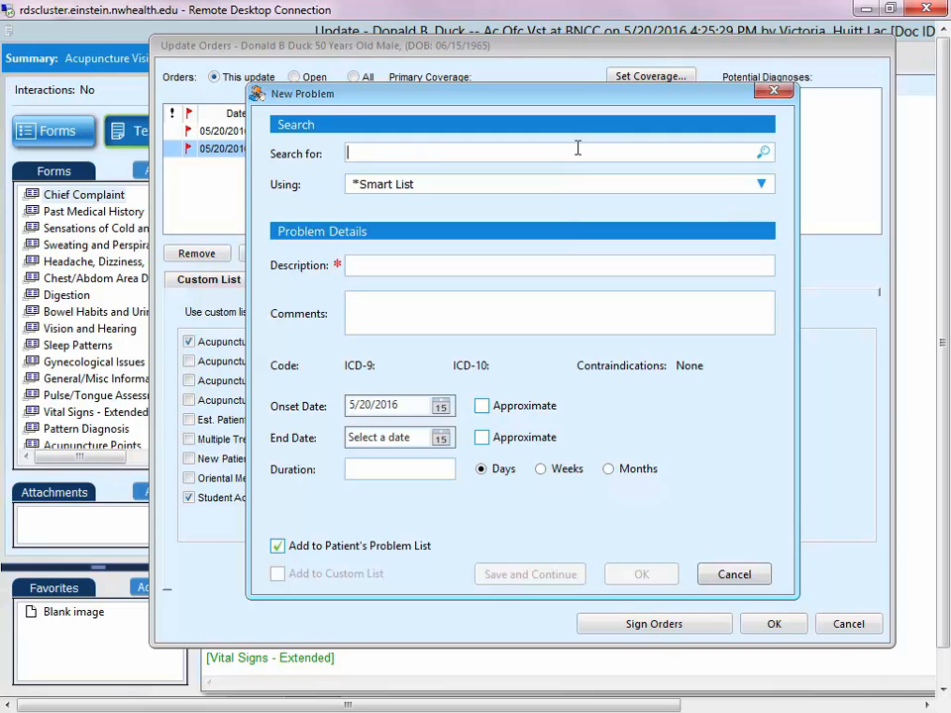
pyautogui.write('heada')
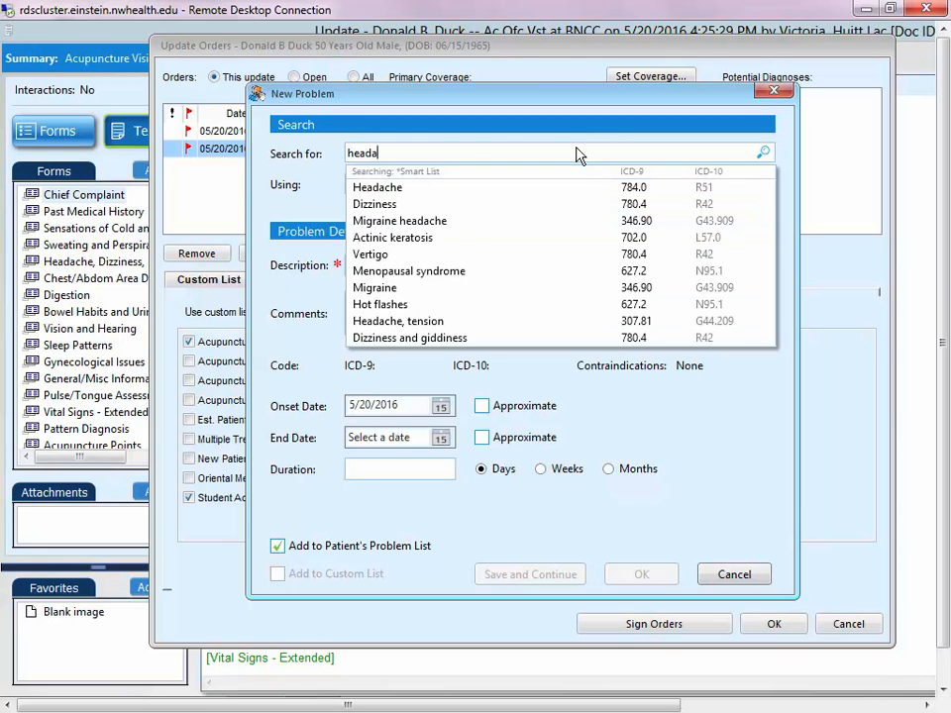
pyautogui.click(543, 188)
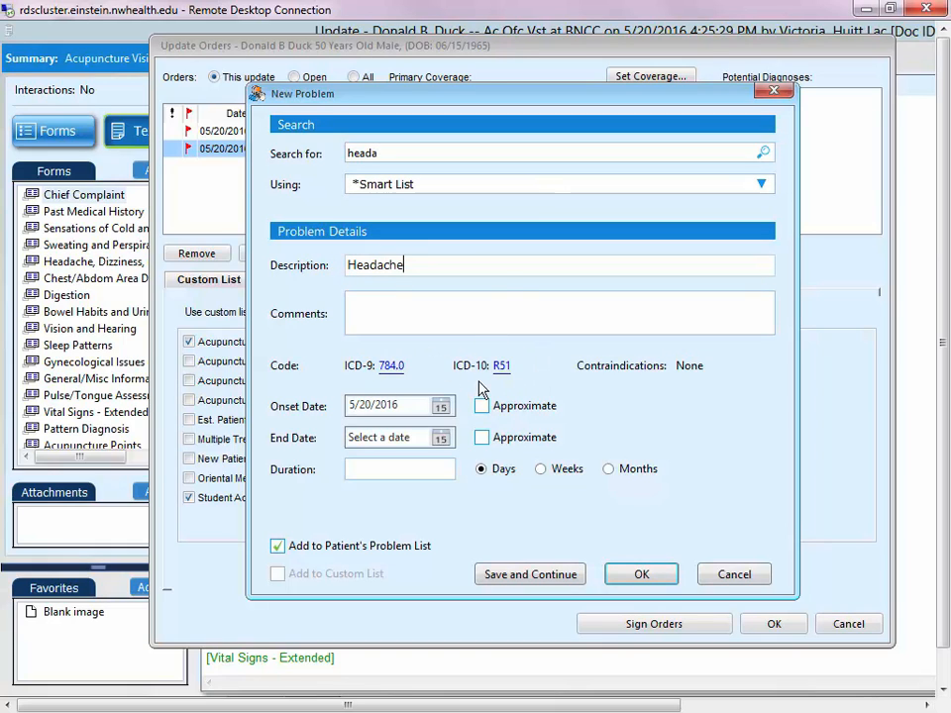
pyautogui.click(566, 576)
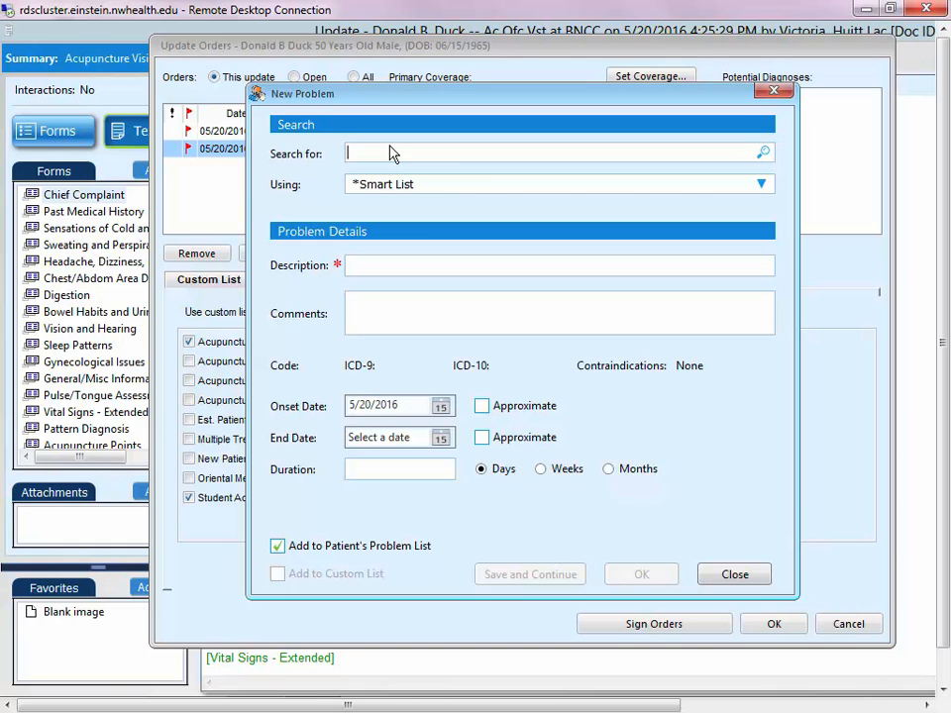
# Step: Search the Smart List for "High", choose Hypertension as the new problem, and save it
pyautogui.write('Hig')
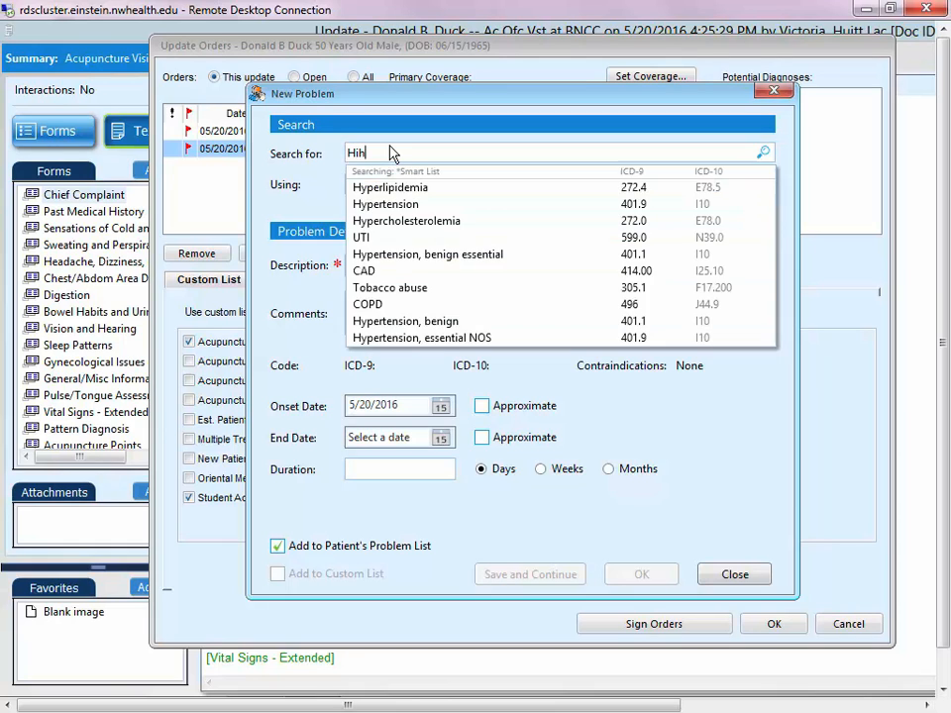
pyautogui.write('h')
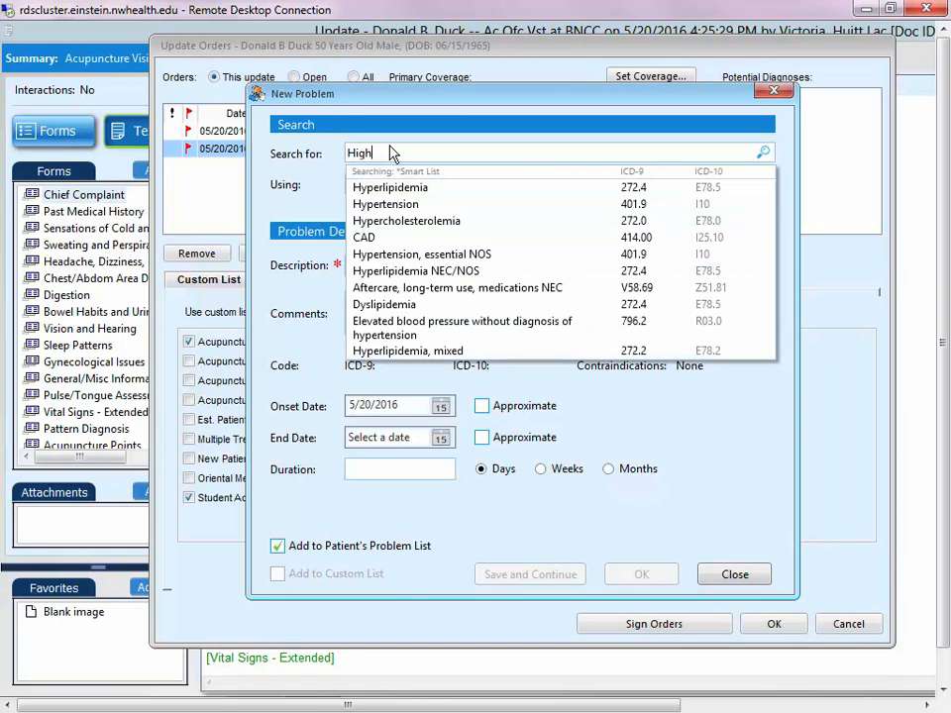
pyautogui.click(394, 205)
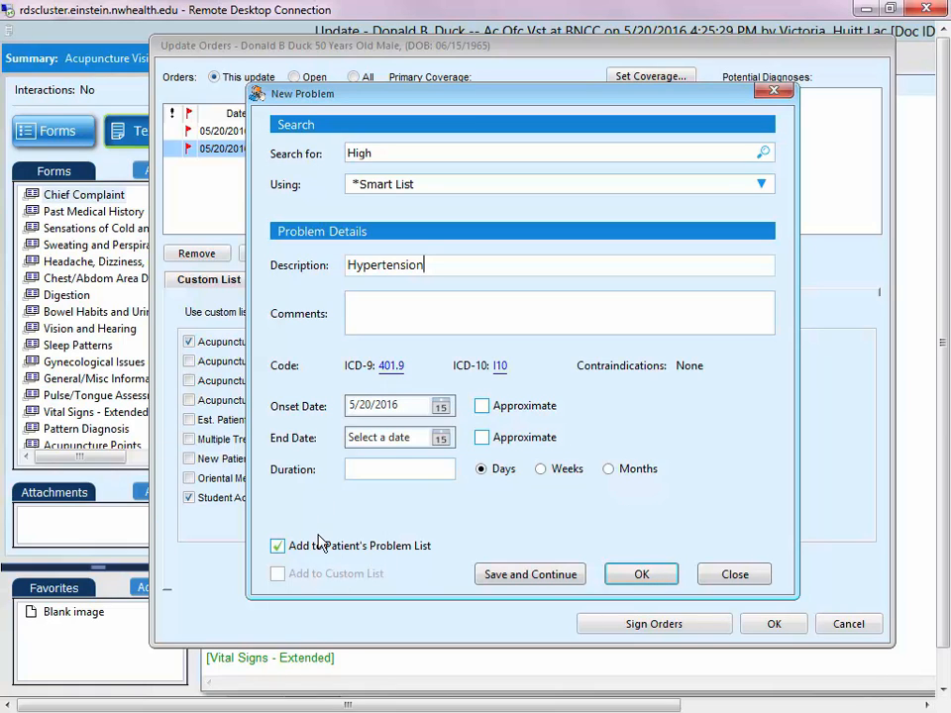
pyautogui.click(623, 580)
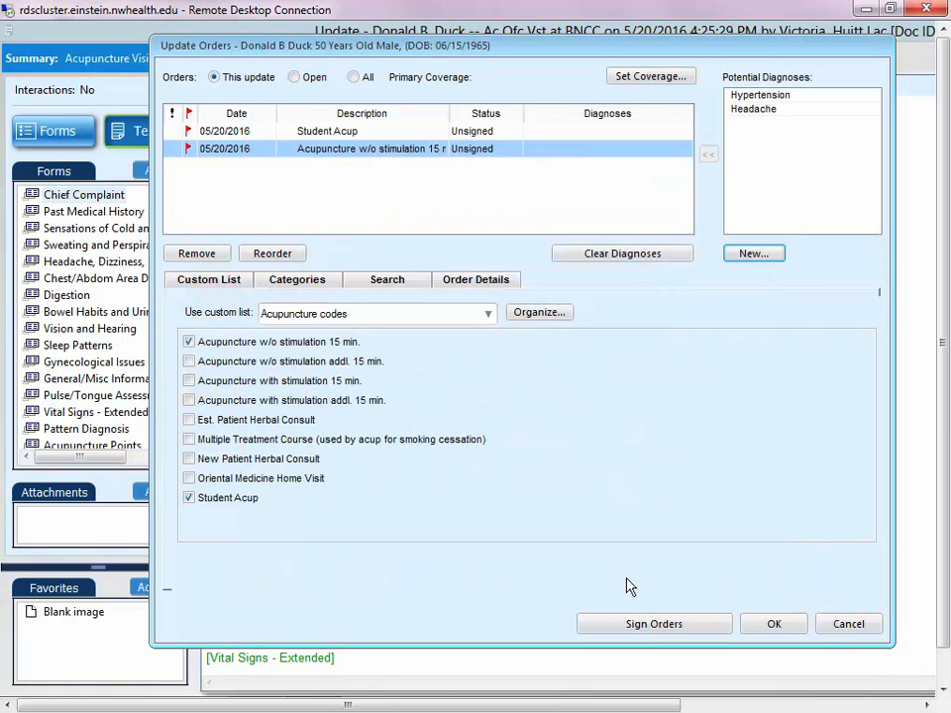
# Step: Remove the Student Acup order by deselecting it in the Acupuncture codes custom list
pyautogui.click(757, 96)
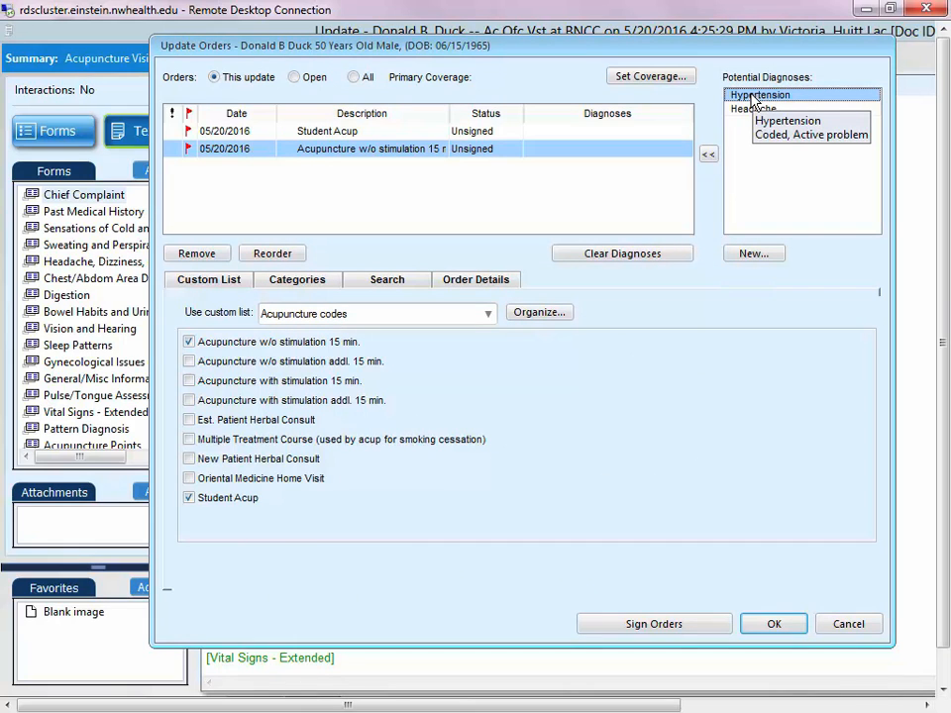
pyautogui.click(387, 133)
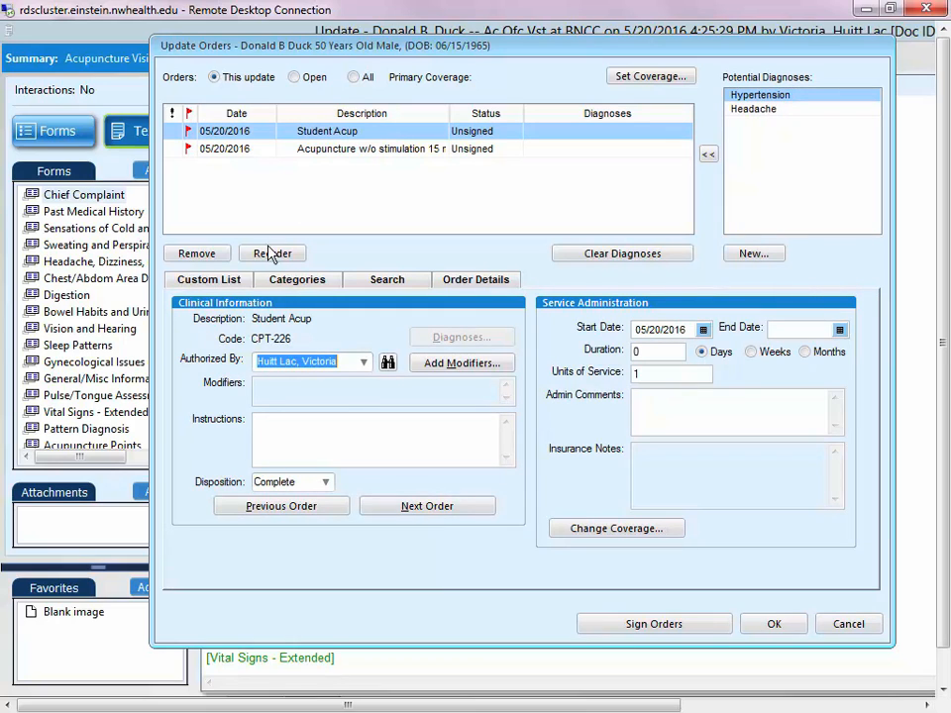
pyautogui.click(237, 280)
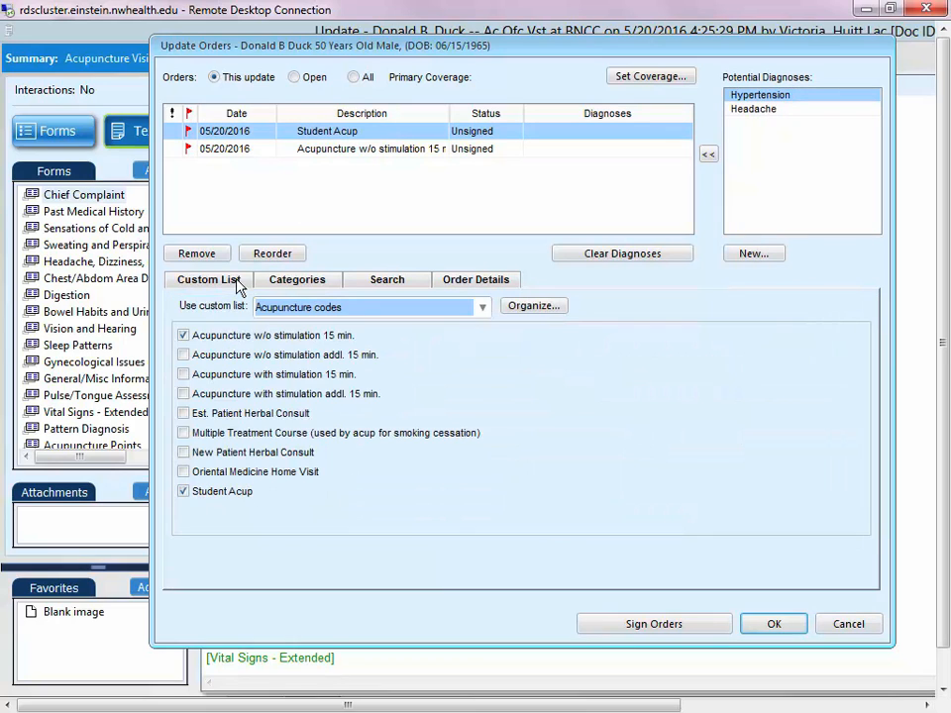
pyautogui.click(207, 495)
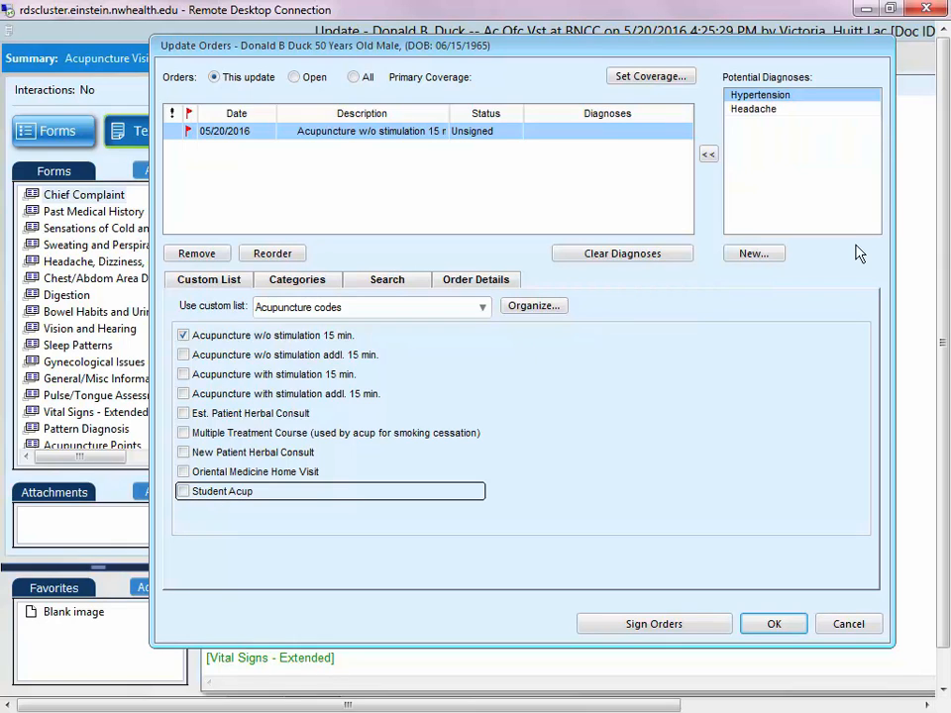
# Step: Assign Hypertension and Headache to the Acupuncture w/o stimulation 15 min. order, accepting the inactive-diagnosis warning and suppressing it for future use
pyautogui.click(744, 111)
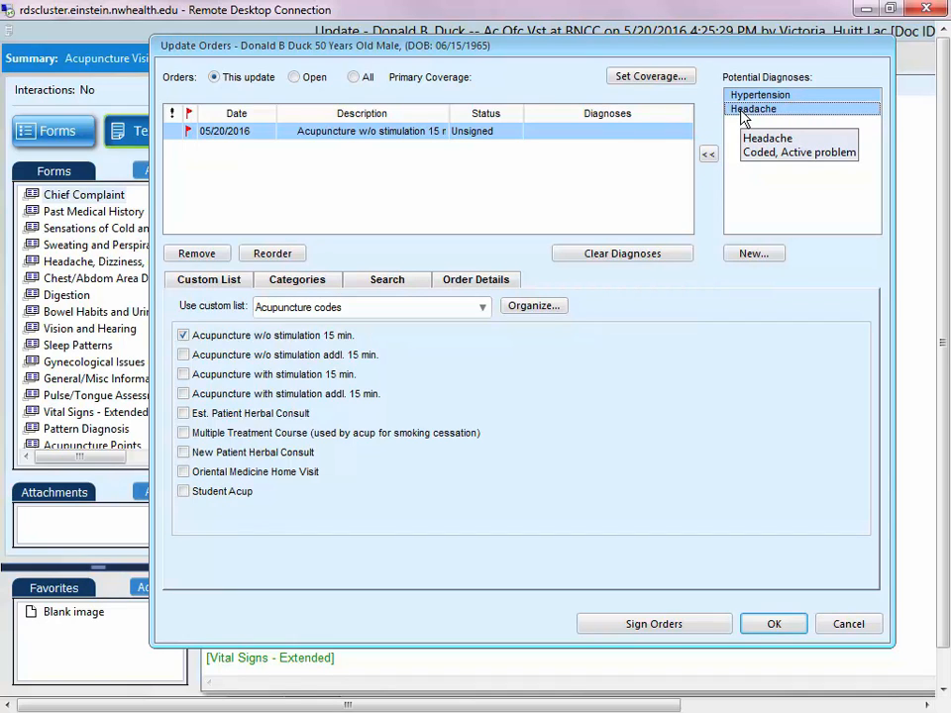
pyautogui.moveTo(744, 114); pyautogui.dragTo(621, 137)
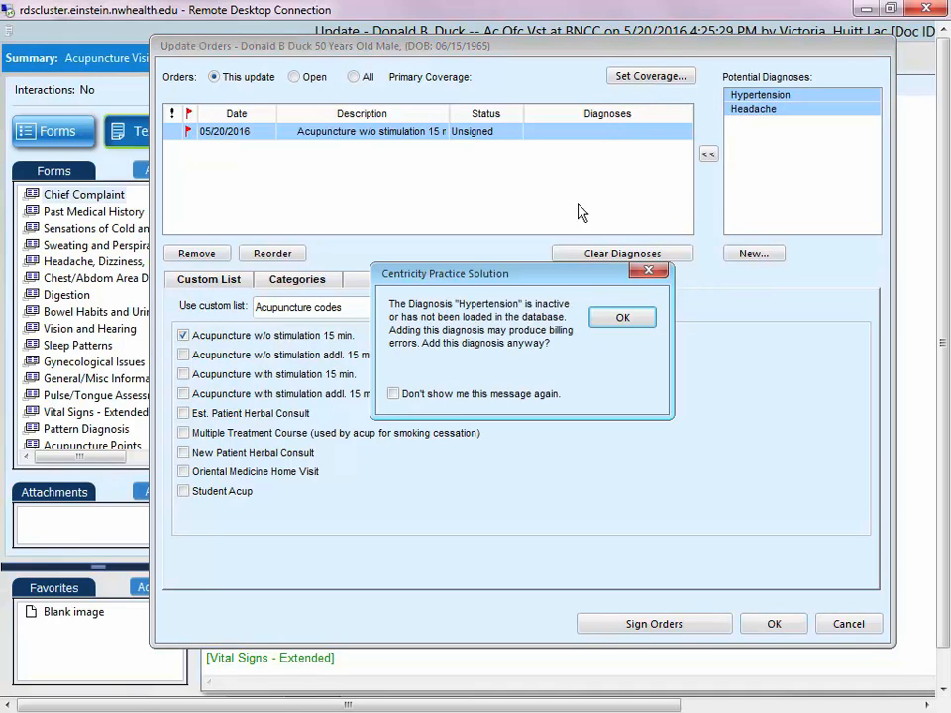
pyautogui.click(520, 395)
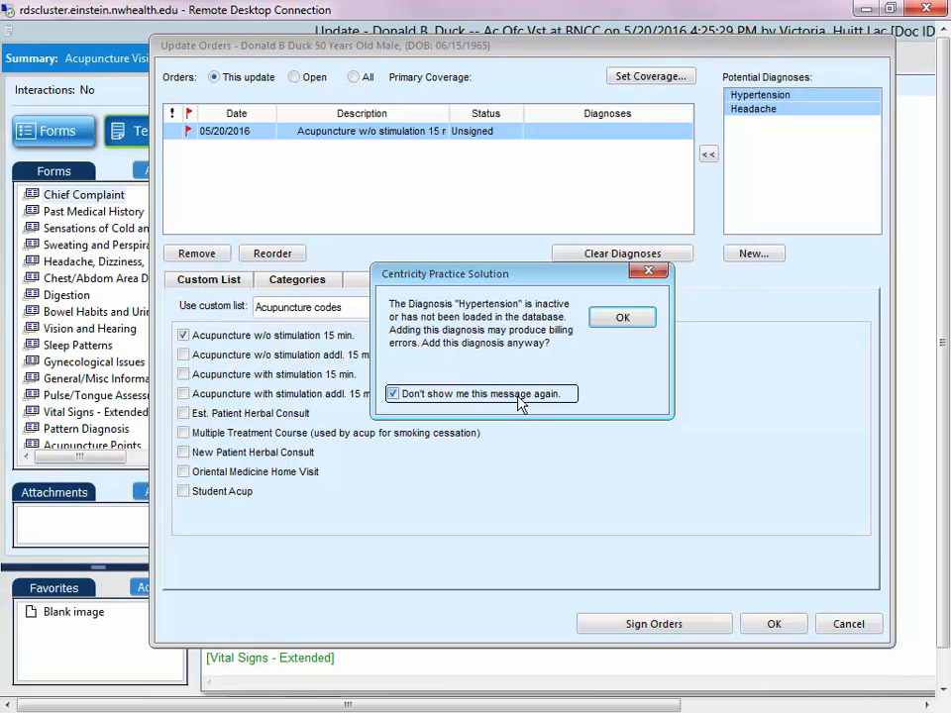
pyautogui.click(611, 318)
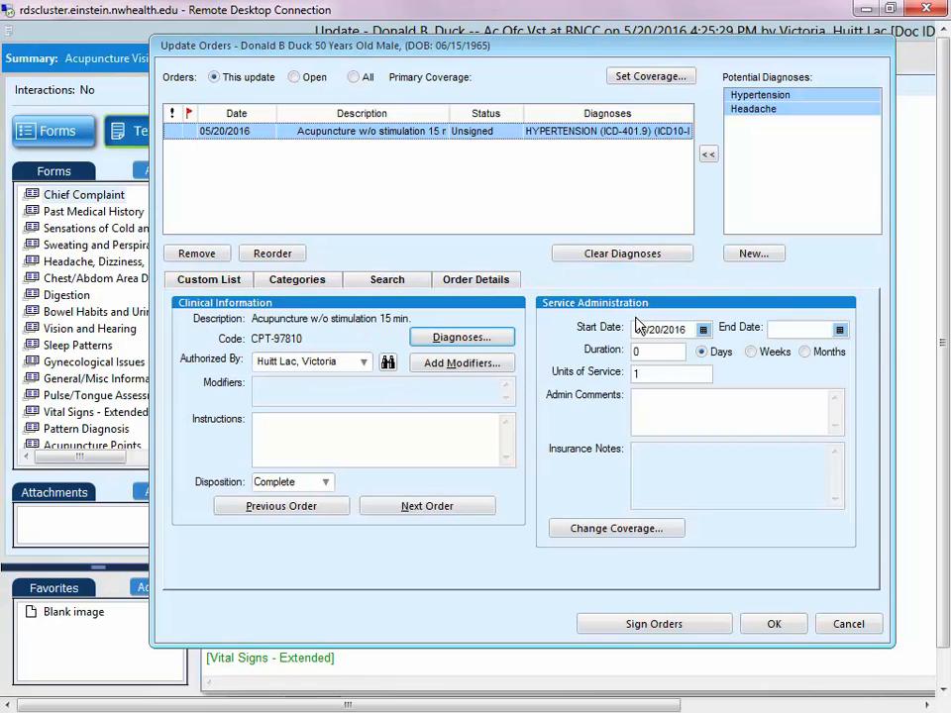
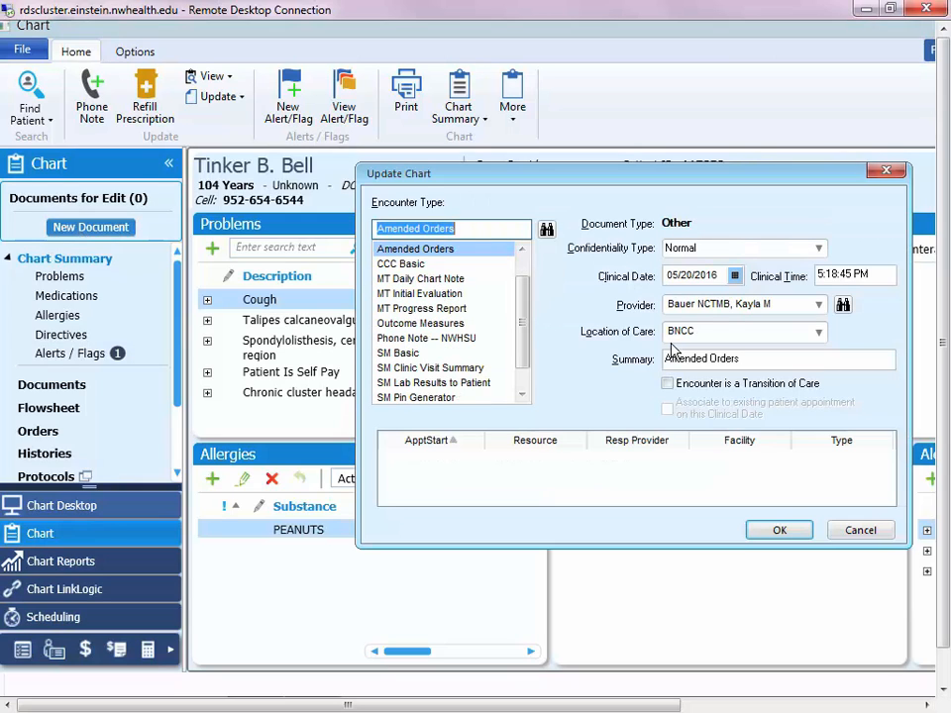
# Step: Set the Amended Orders encounter's clinical date to 05/15/2016 and start the document
pyautogui.click(734, 276)
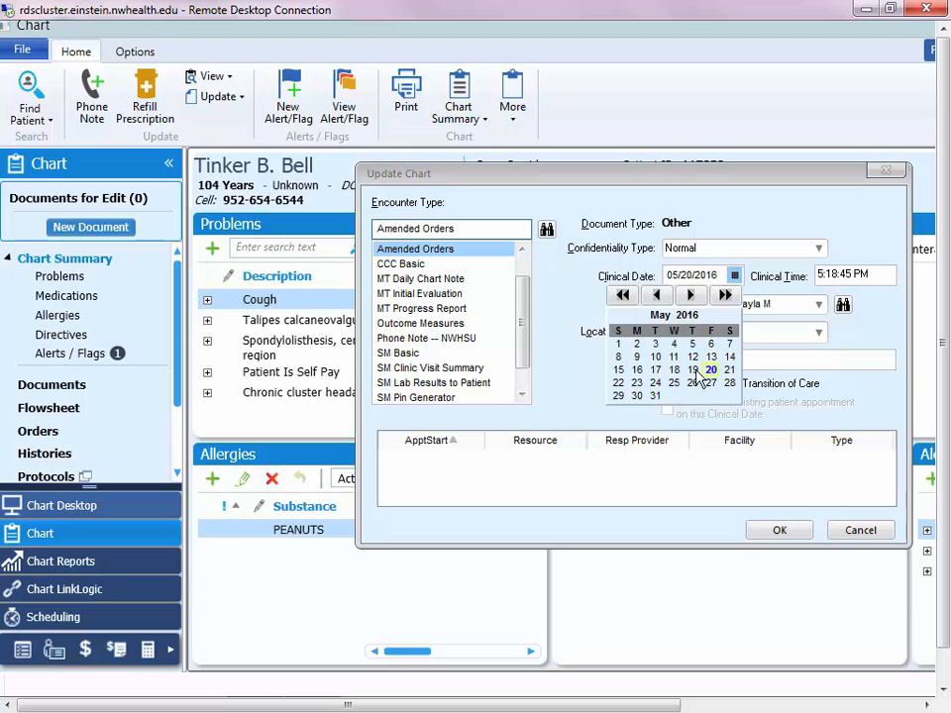
pyautogui.click(619, 370)
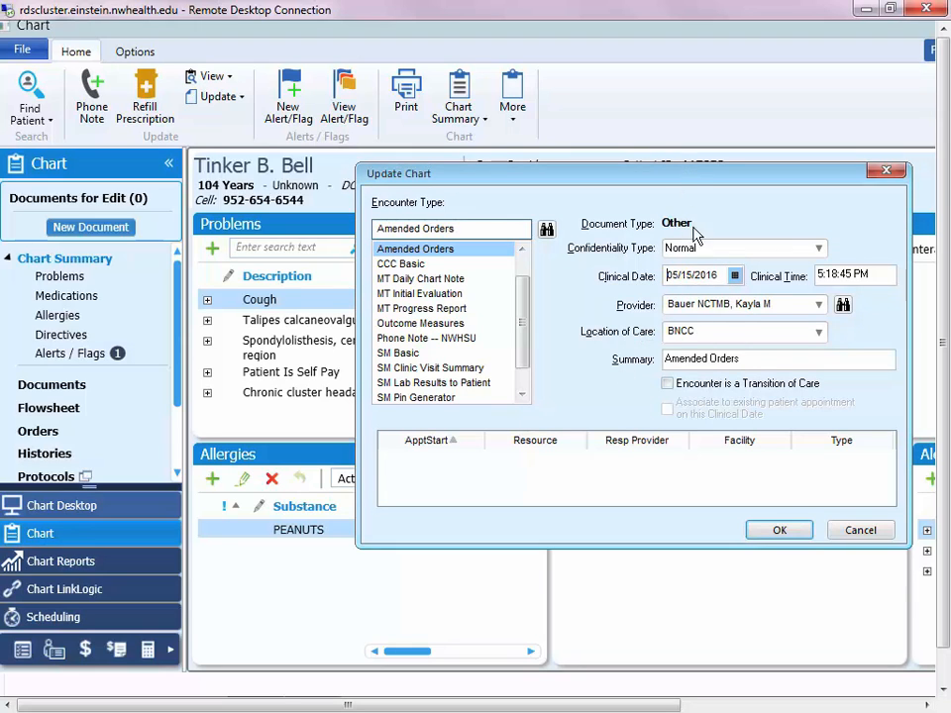
pyautogui.click(734, 276)
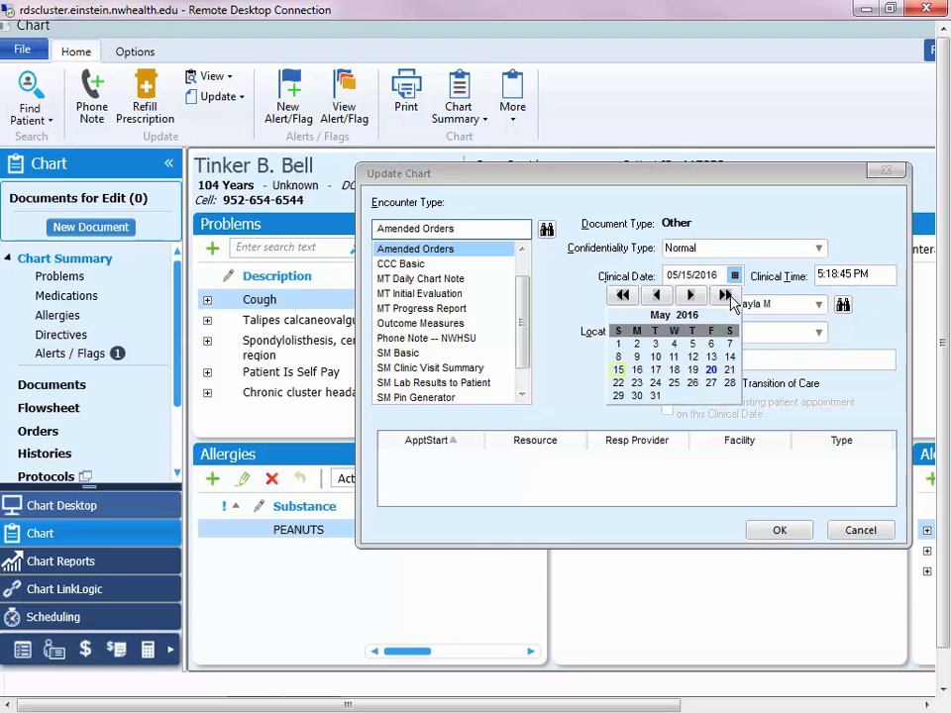
pyautogui.click(620, 370)
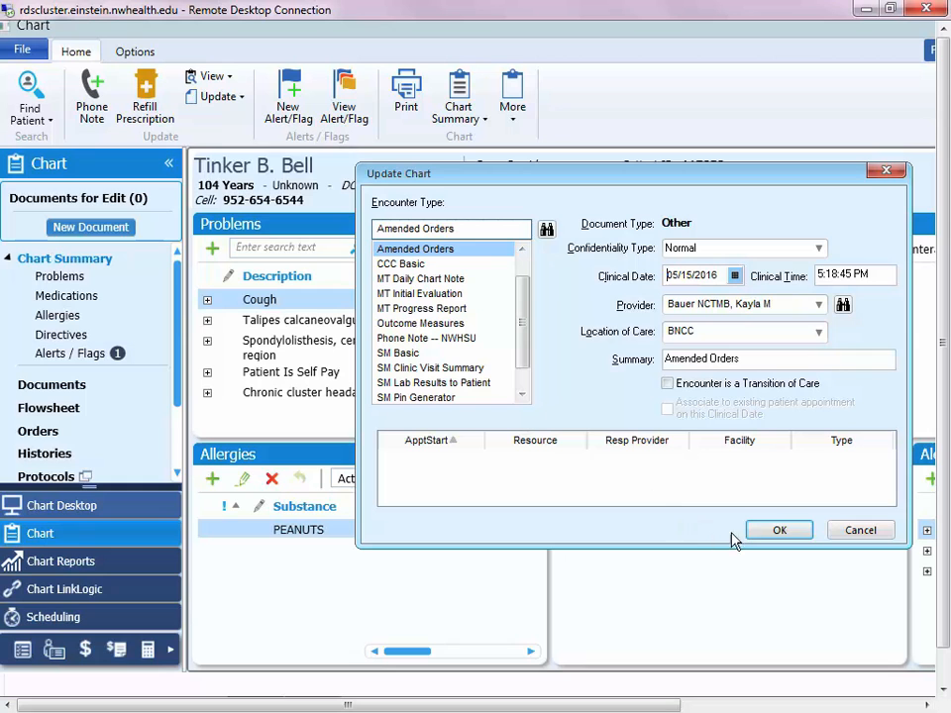
pyautogui.click(778, 531)
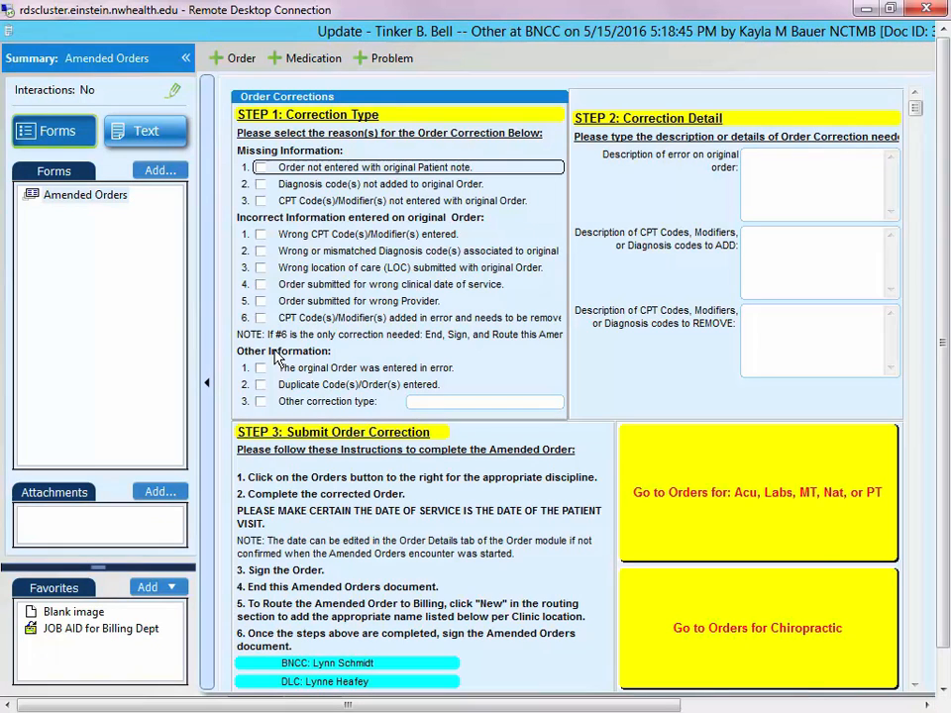
# Step: Mark "Wrong CPT Code(s)/Modifier(s) entered" as the order correction reason, leaving the description of error on the original order blank
pyautogui.click(295, 235)
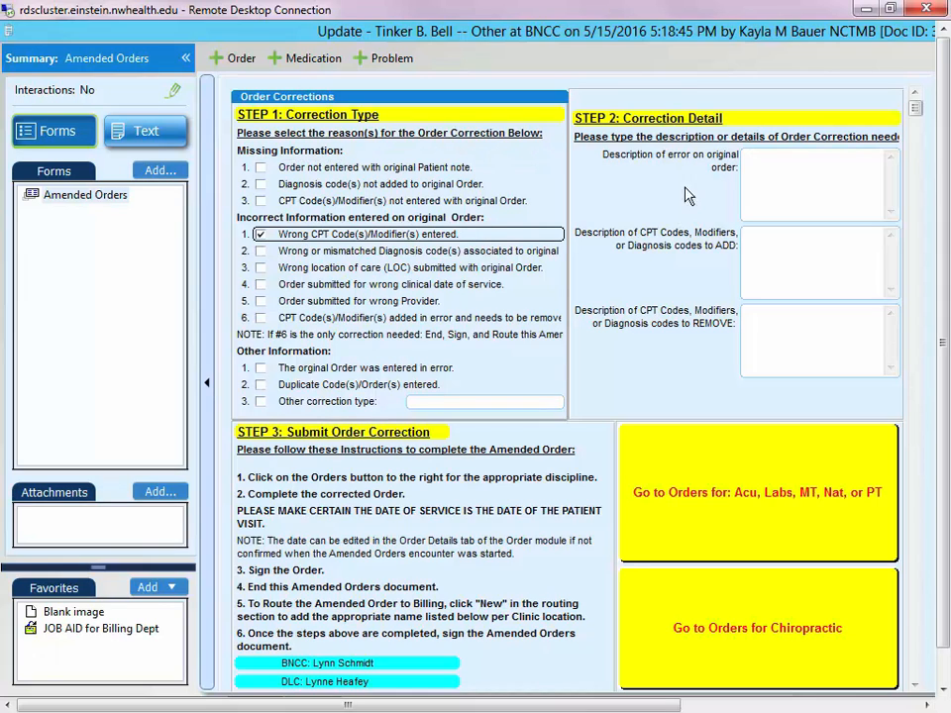
pyautogui.click(781, 169)
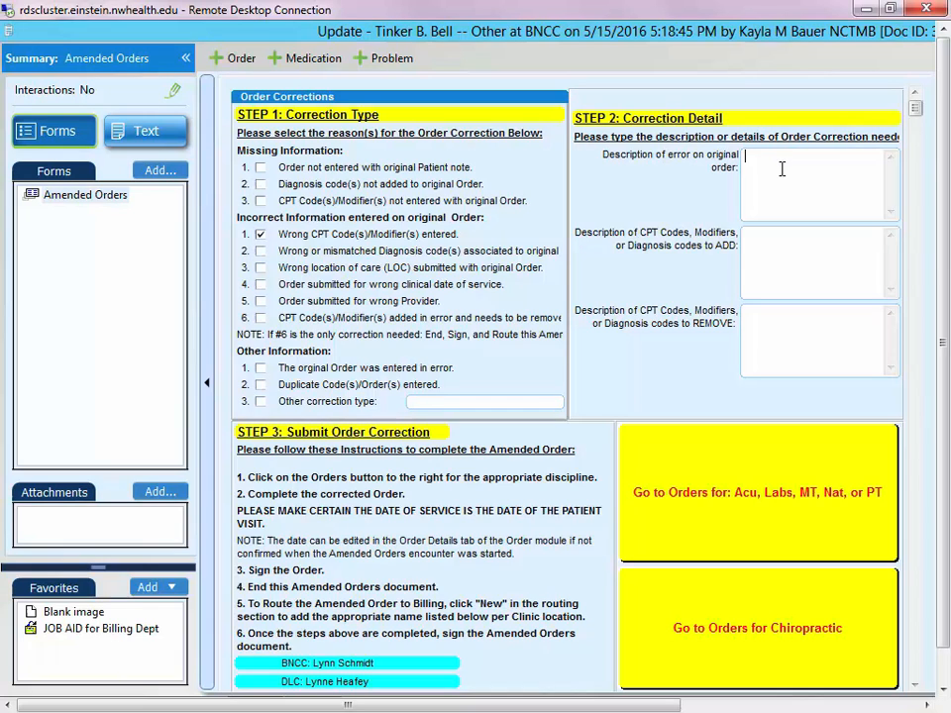
pyautogui.write('Fo')
pyautogui.press('BackSpace')
pyautogui.press('BackSpace')
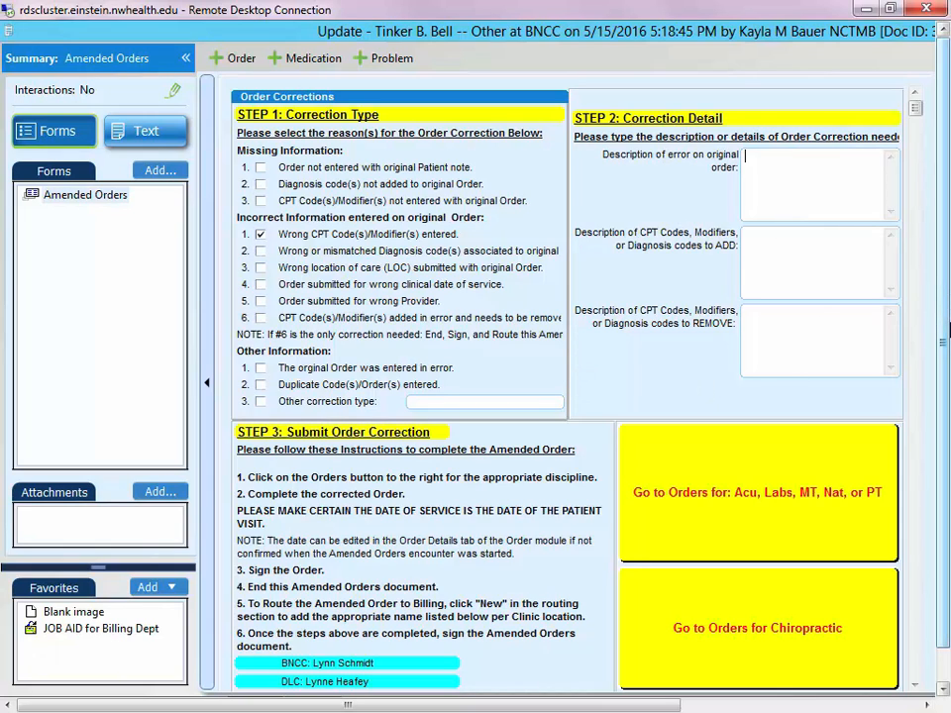
# Step: From the form's non-chiropractic orders, order Est. Patient Herbal Consult in the Acupuncture codes custom list and assign it the Cough diagnosis
pyautogui.moveTo(943, 340); pyautogui.dragTo(943, 406)
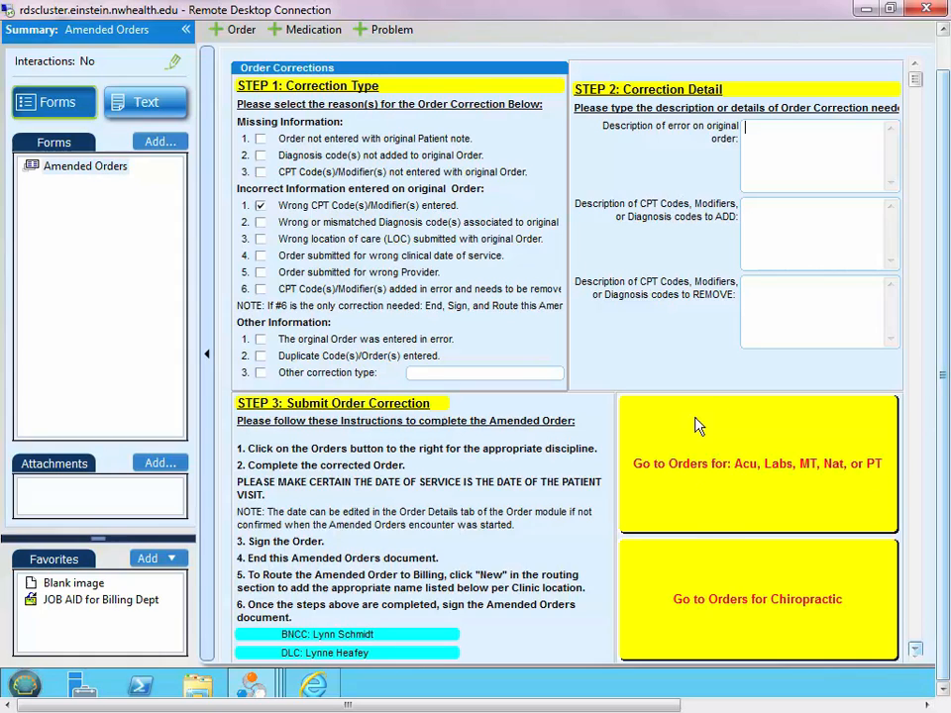
pyautogui.click(715, 525)
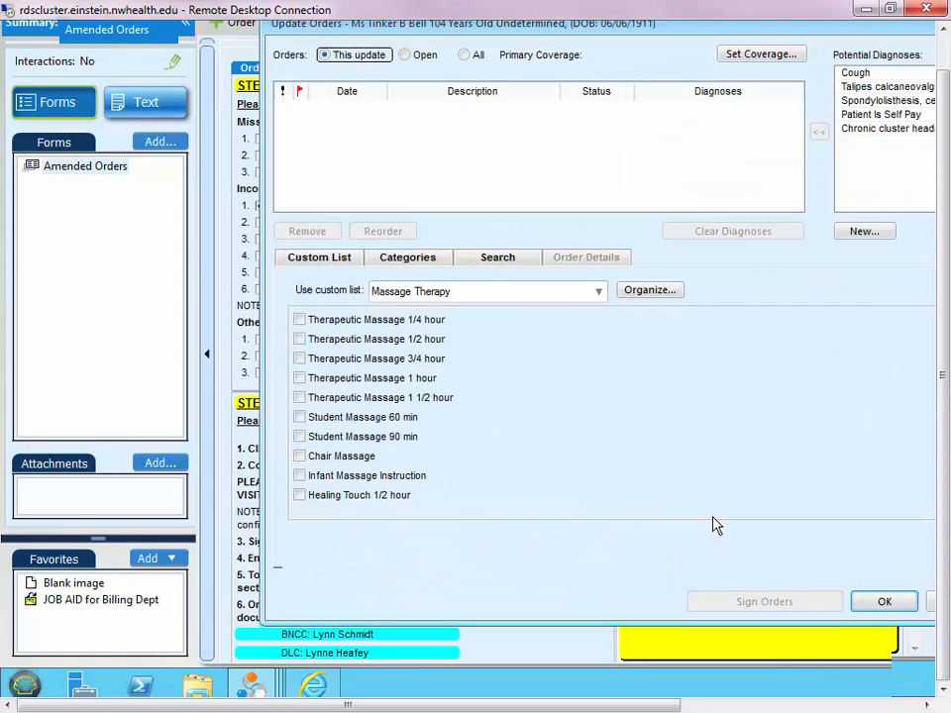
pyautogui.click(599, 294)
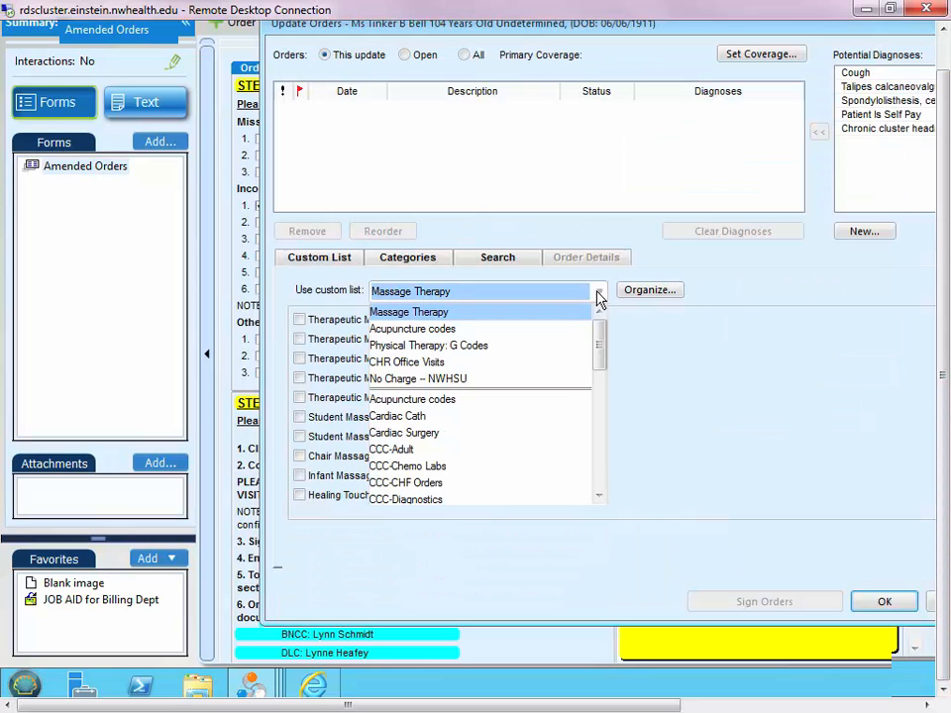
pyautogui.click(542, 332)
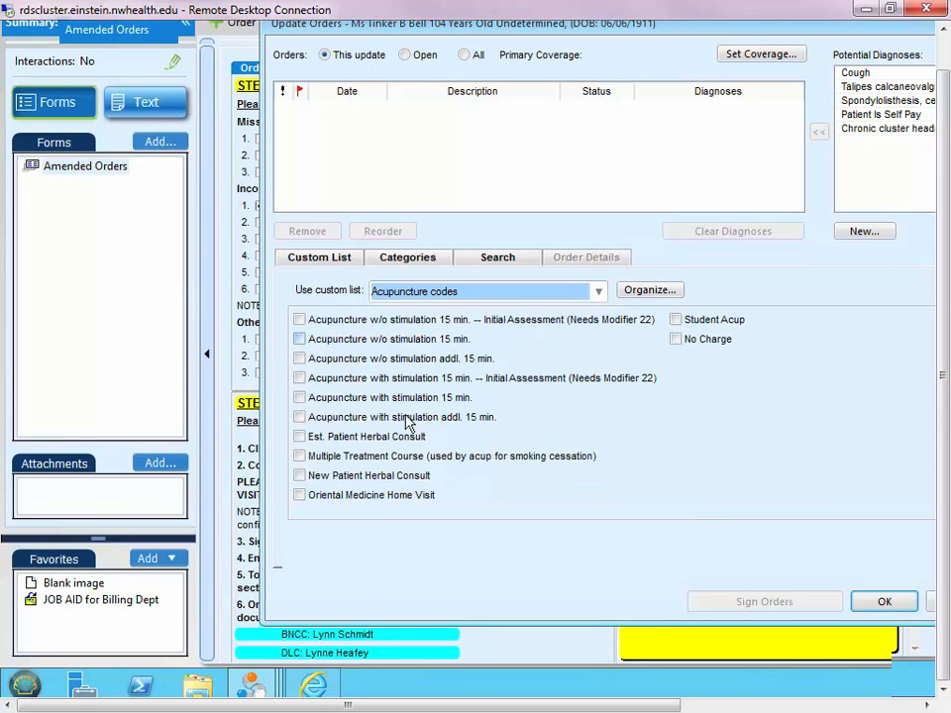
pyautogui.click(323, 442)
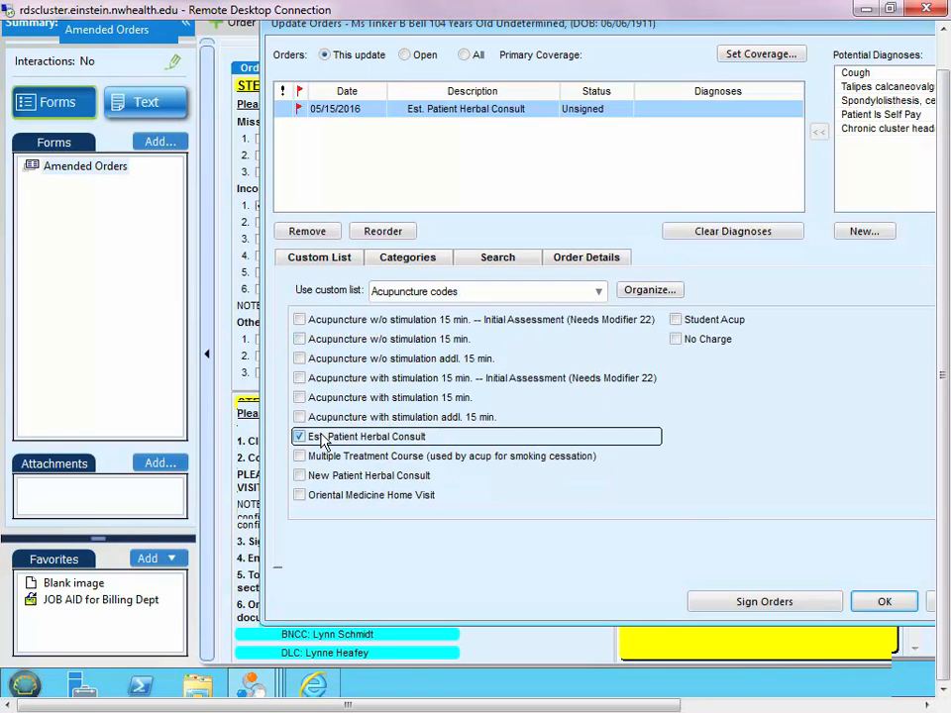
pyautogui.click(855, 74)
pyautogui.moveTo(855, 74); pyautogui.dragTo(788, 114)
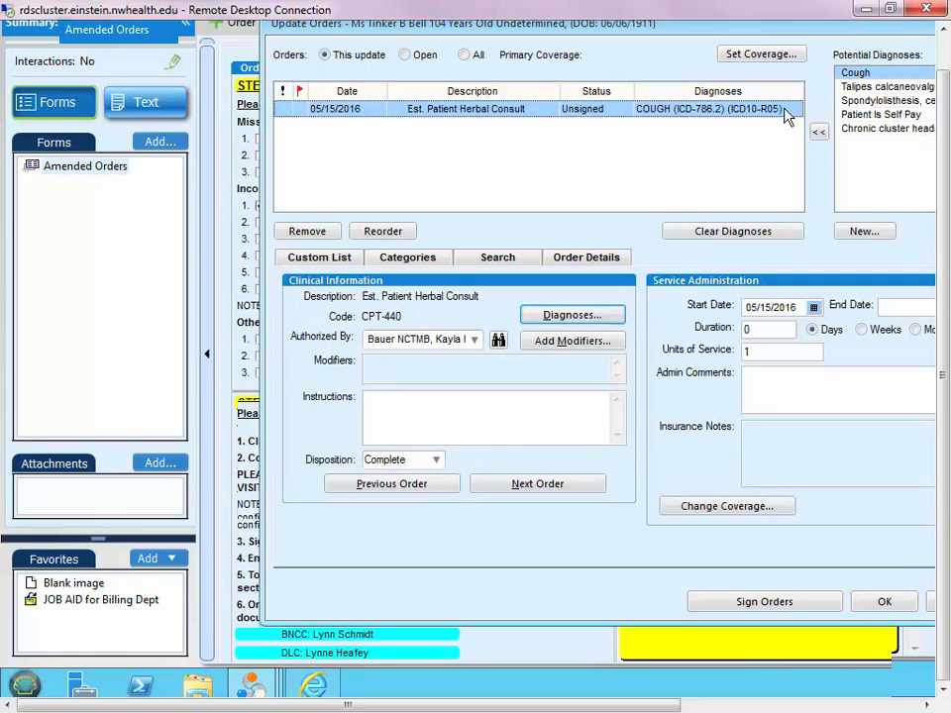
# Step: Enter "testing" as the admin comment of the herbal consult order and sign the orders
pyautogui.click(793, 386)
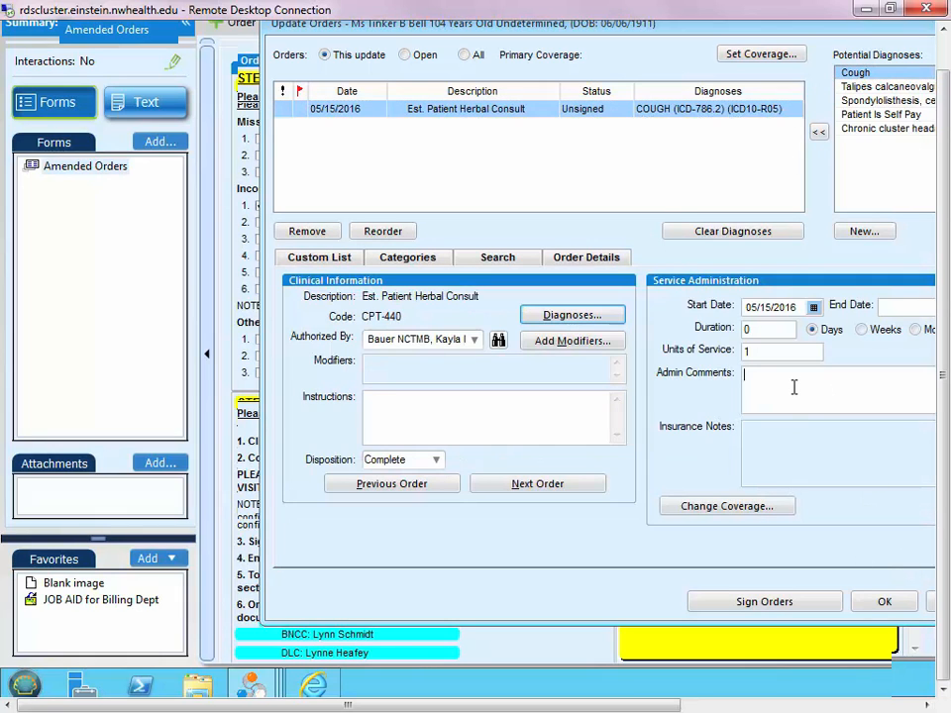
pyautogui.write('testing')
pyautogui.click(814, 605)
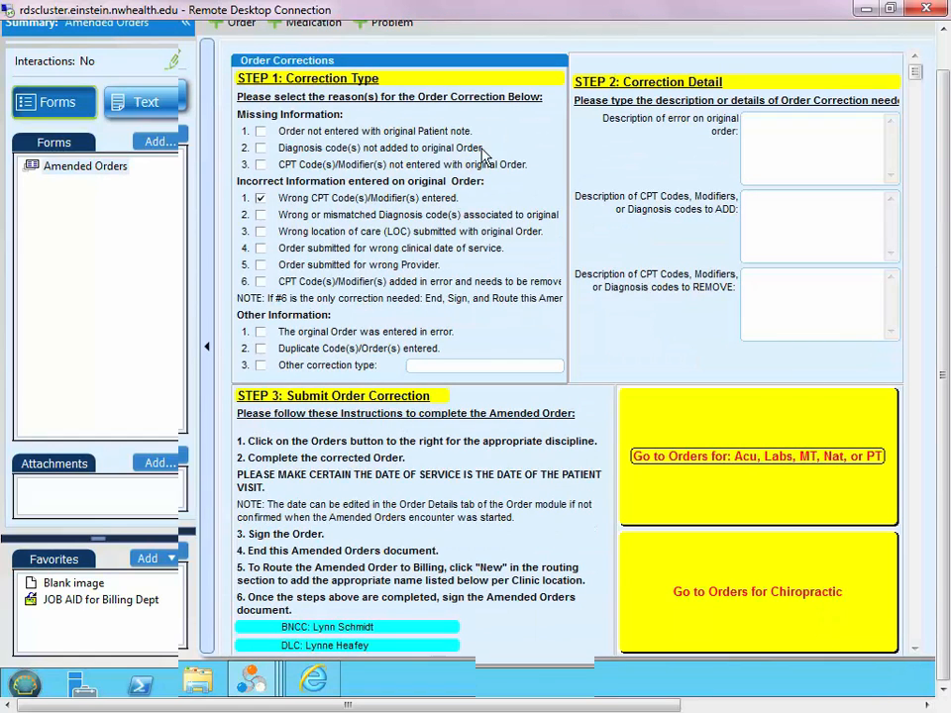
# Step: End the update and change the document summary to "Amended Orders- Corrected Date of service"
pyautogui.moveTo(665, 709); pyautogui.dragTo(903, 709)
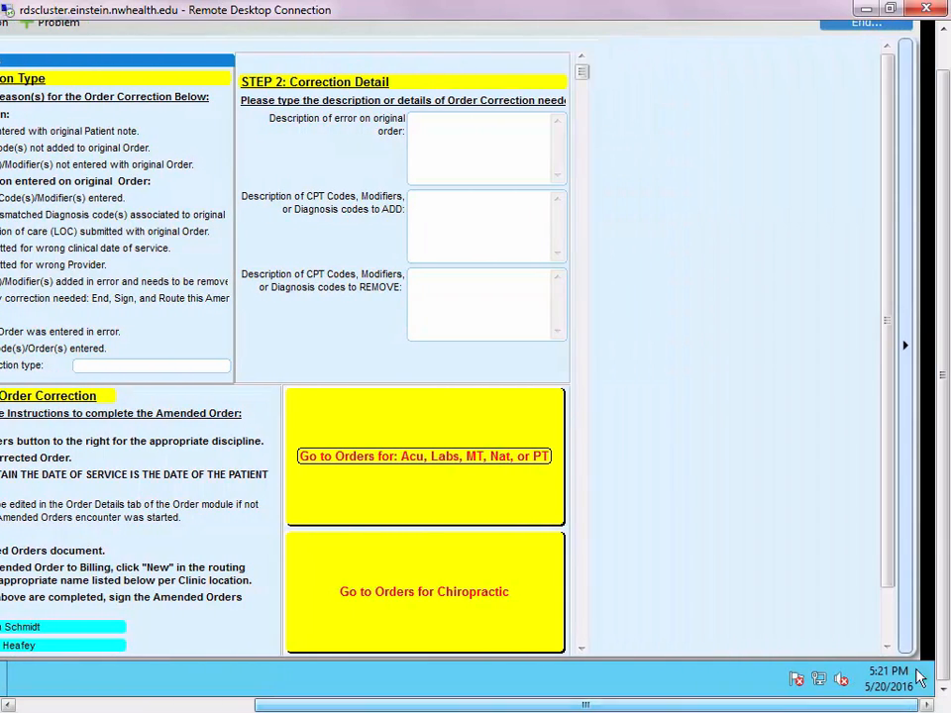
pyautogui.click(884, 24)
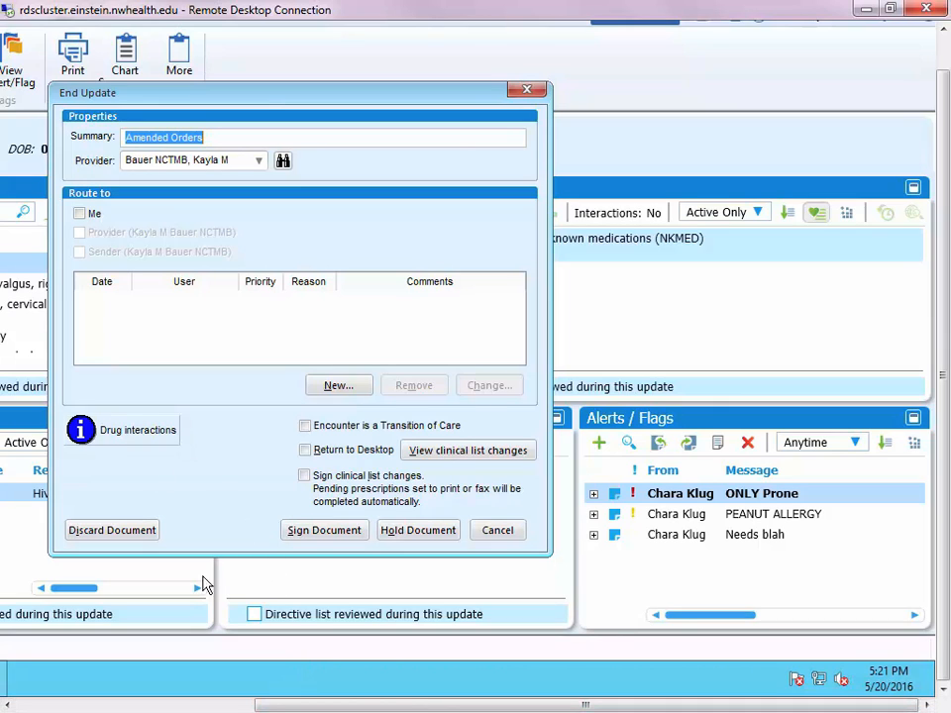
pyautogui.click(263, 137)
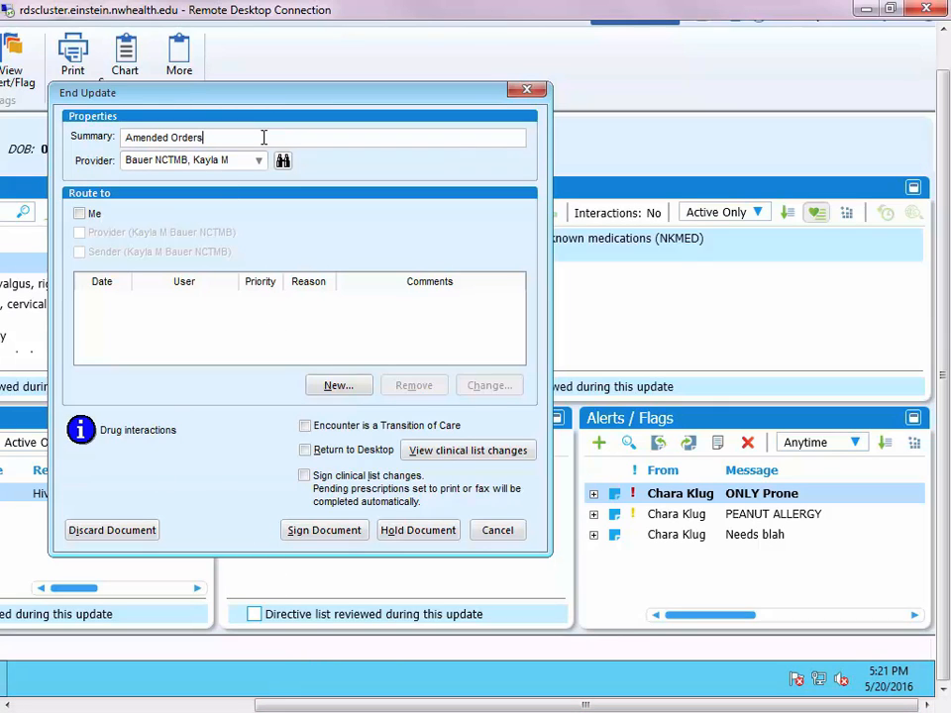
pyautogui.write('- Da')
pyautogui.press('BackSpace')
pyautogui.press('BackSpace')
pyautogui.write('Correct')
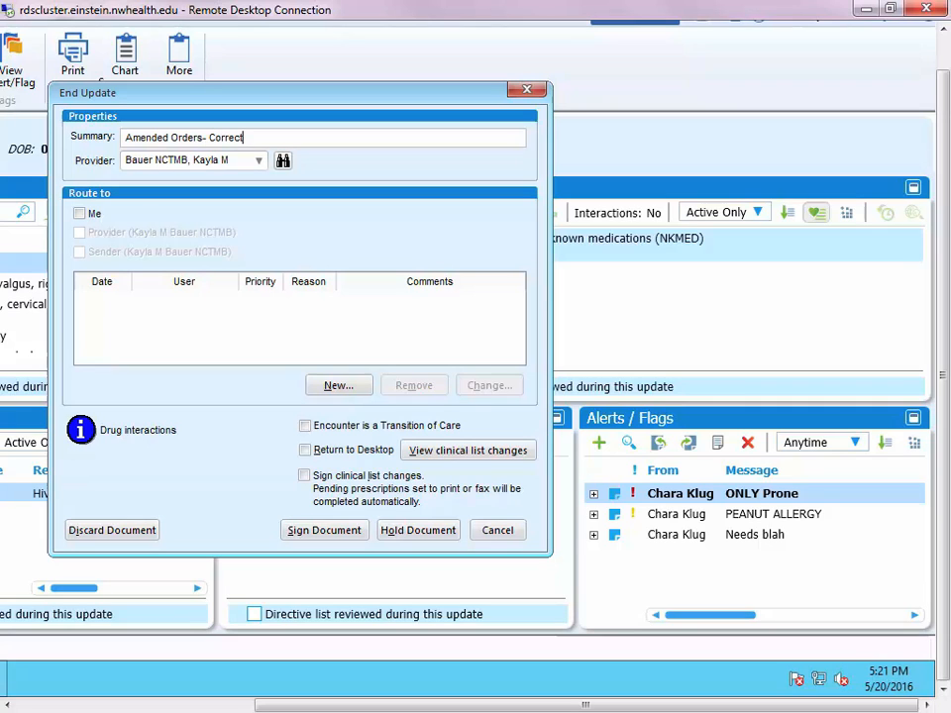
pyautogui.write('ed Date of ')
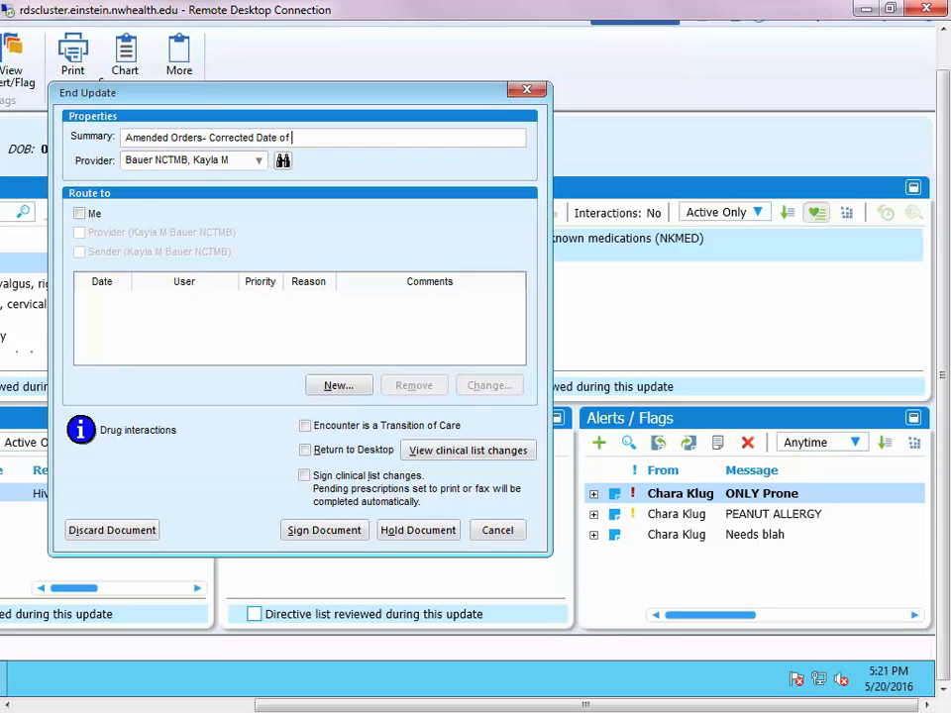
pyautogui.write('service')
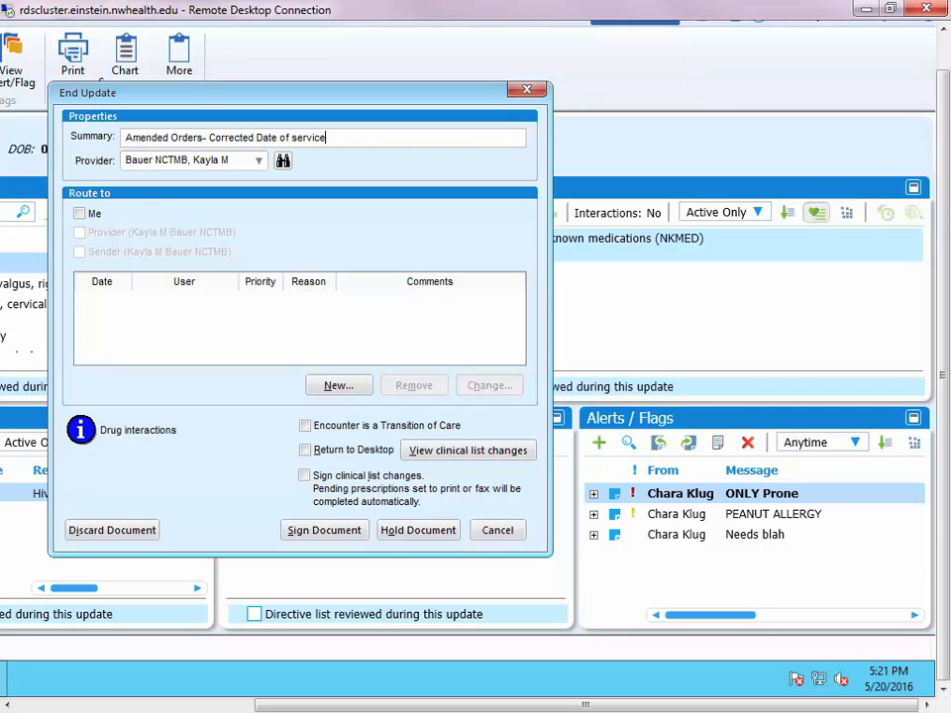
# Step: Add a new routing entry for the document and choose its recipient by searching users by last name
pyautogui.click(353, 386)
pyautogui.click(293, 216)
pyautogui.write('schmidt')
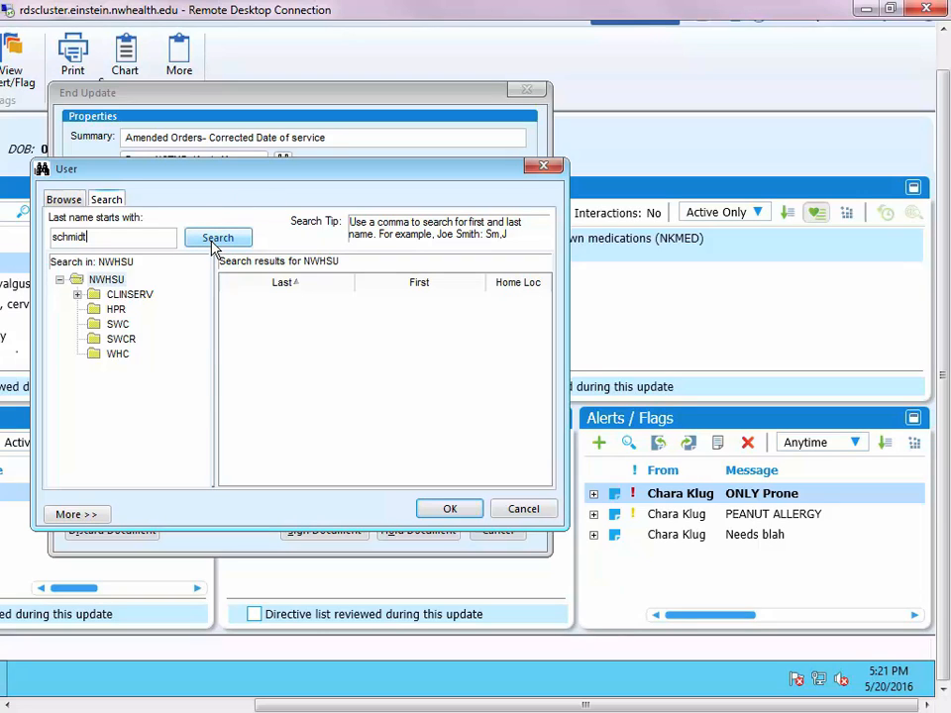
pyautogui.click(214, 242)
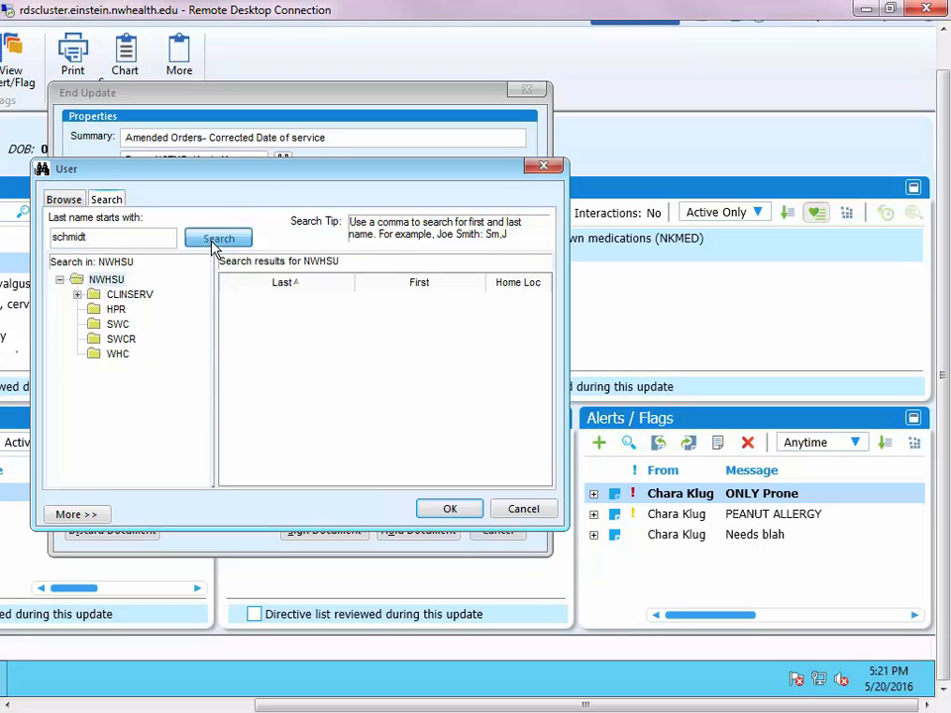
pyautogui.click(449, 512)
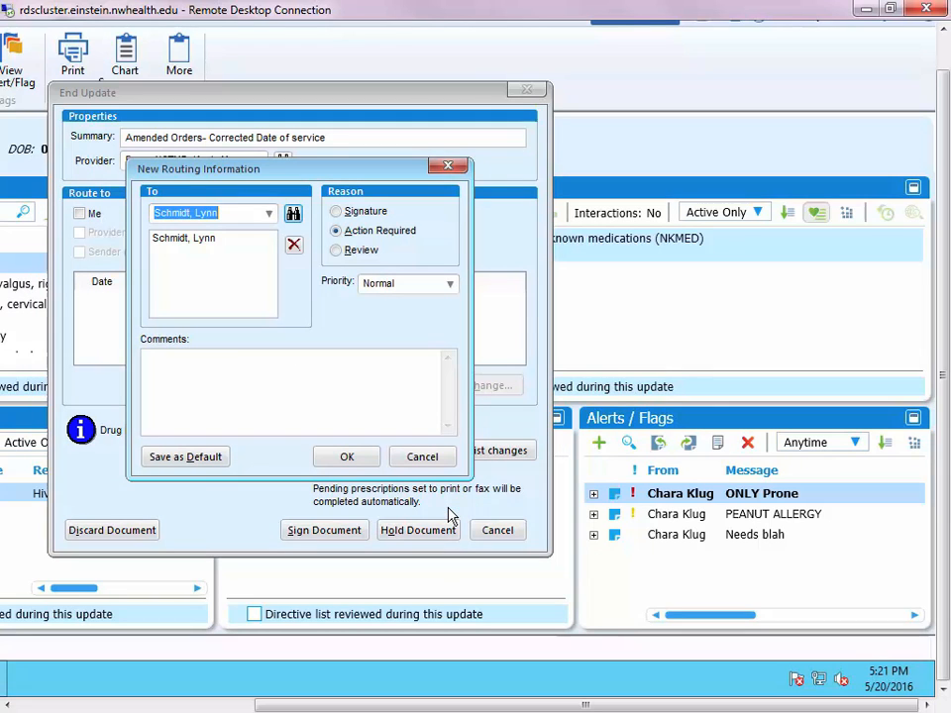
# Step: Give the routing the reason Review and the comment "Completed." followed by "Thanks" after a blank line, and sign the document
pyautogui.click(235, 371)
pyautogui.write('Completed.')
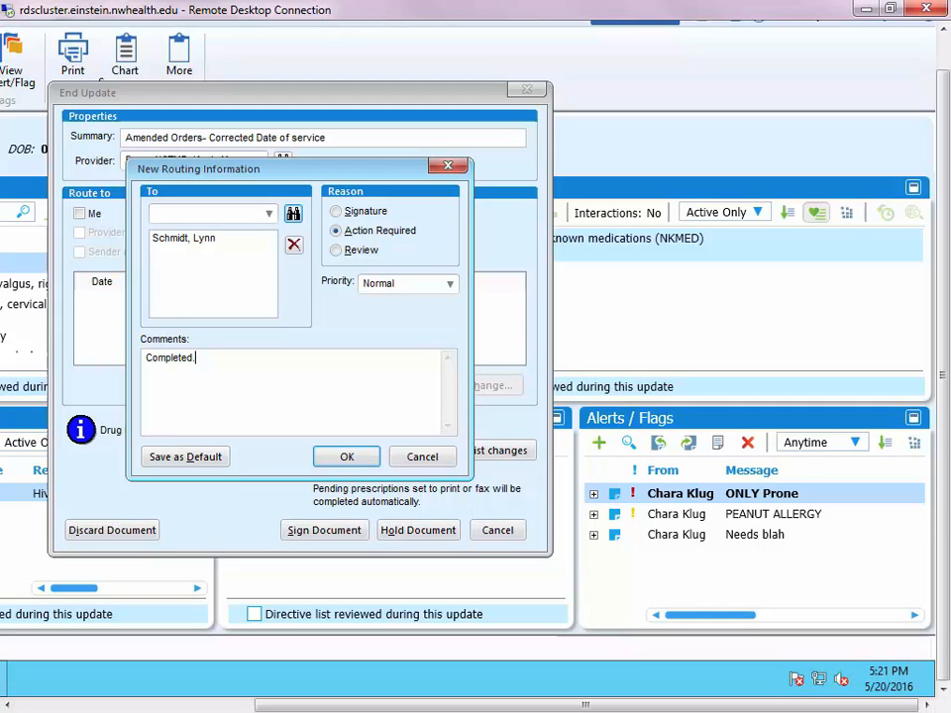
pyautogui.click(360, 251)
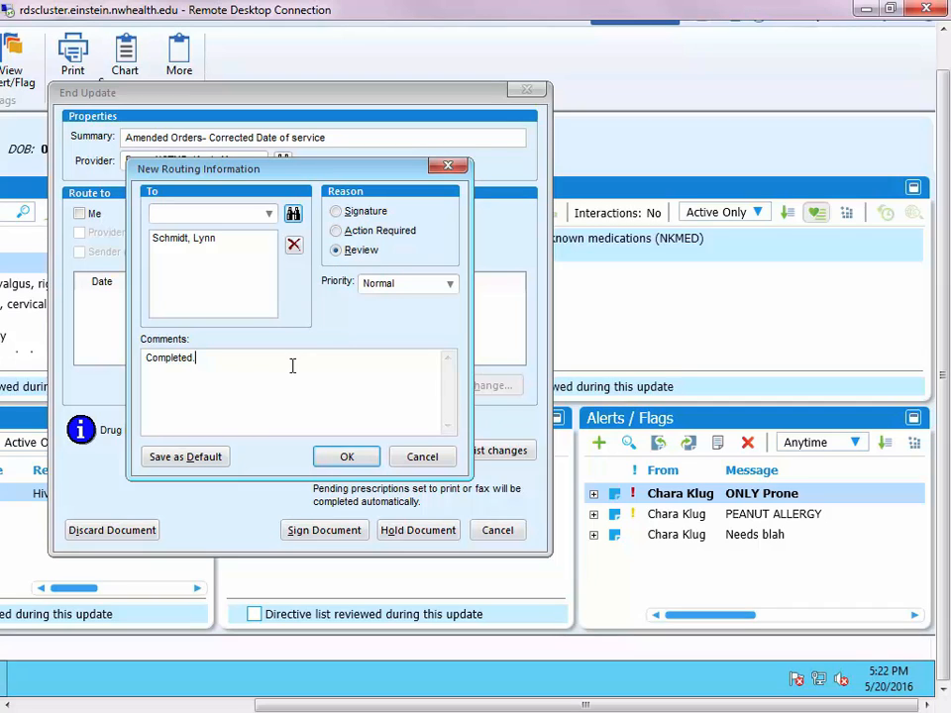
pyautogui.press('Return')
pyautogui.press('Return')
pyautogui.write('Thanks')
pyautogui.click(368, 459)
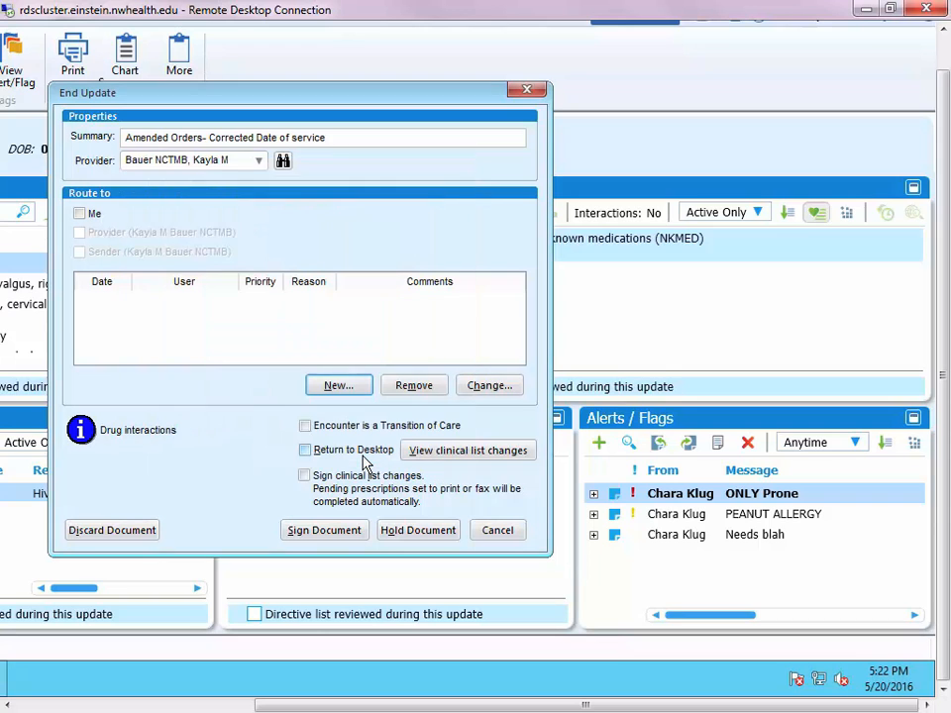
pyautogui.click(346, 533)
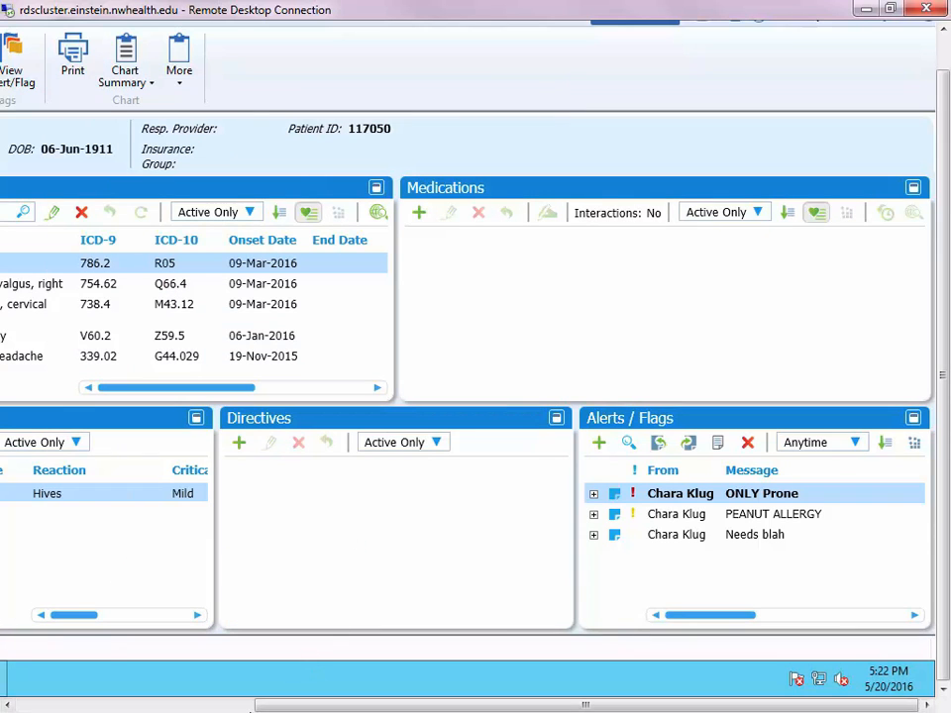
pyautogui.moveTo(259, 705); pyautogui.dragTo(36, 700)
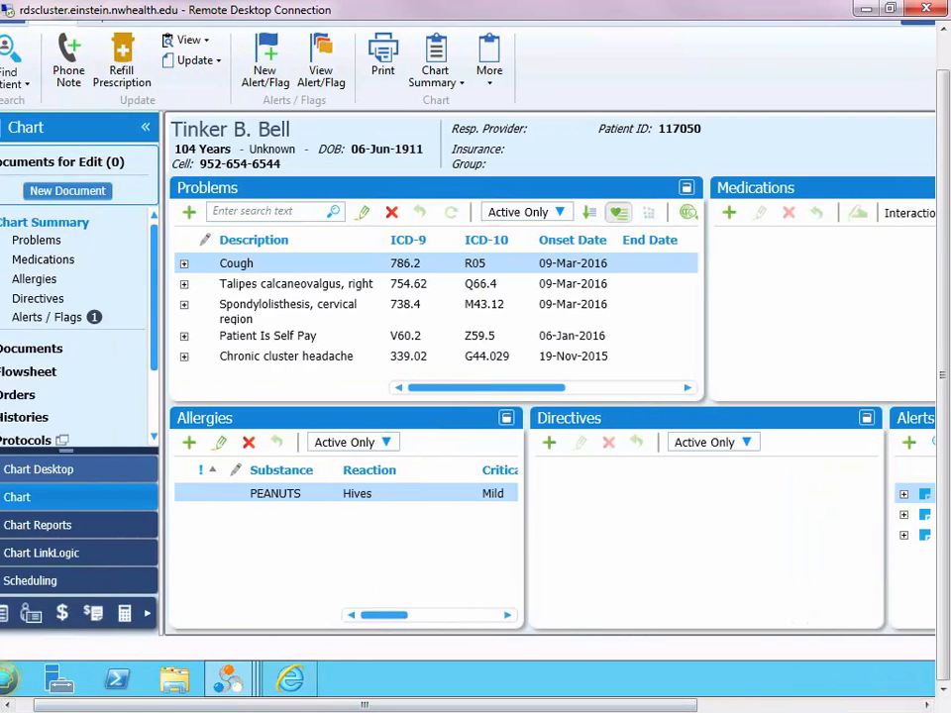